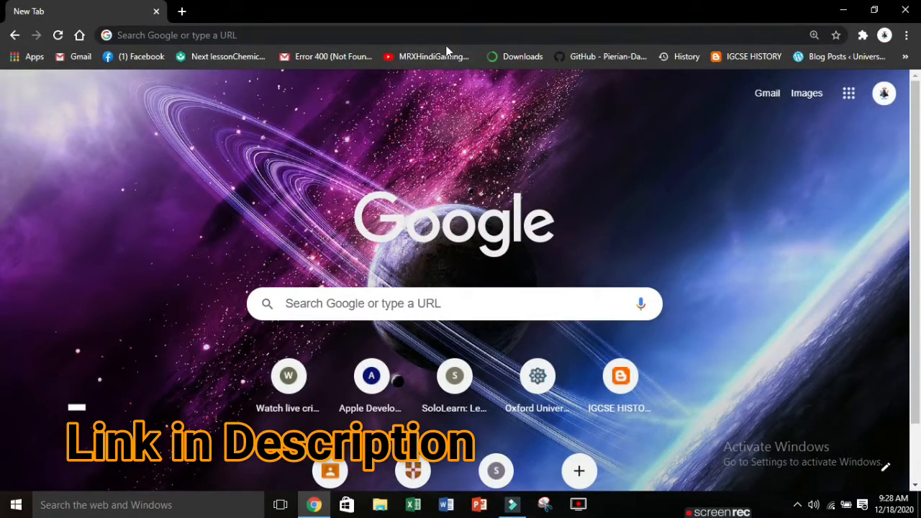
# Go to pixlr.com and launch the Advanced Pixlr E editor.
pyautogui.click(406, 37)
pyautogui.write('pi')
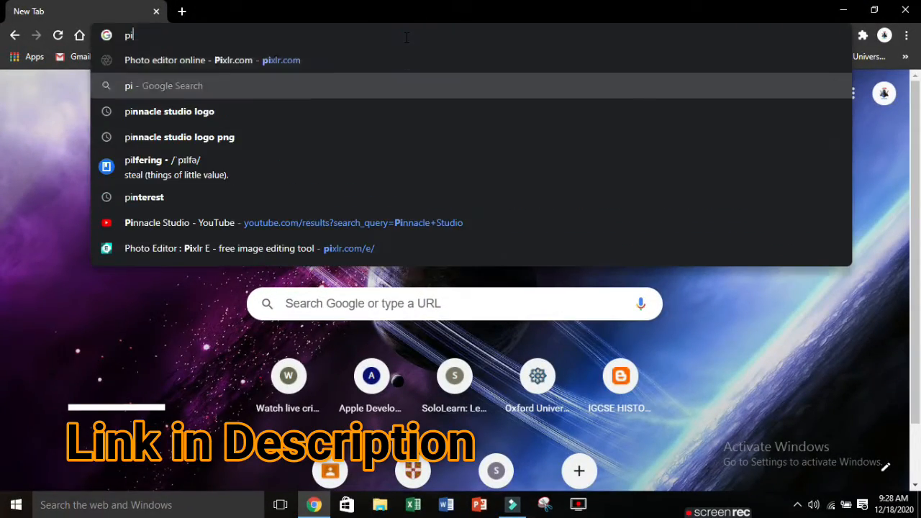
pyautogui.press('Return')
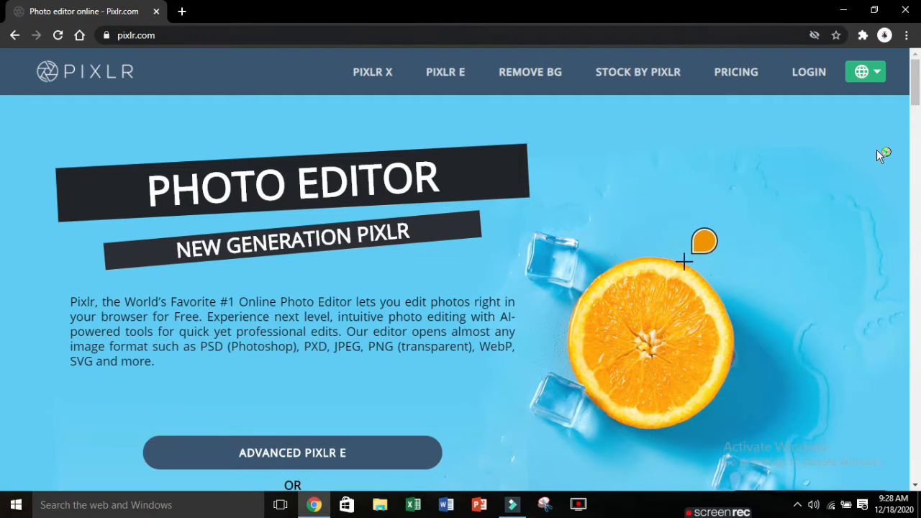
pyautogui.scroll(-4, 510, 109)
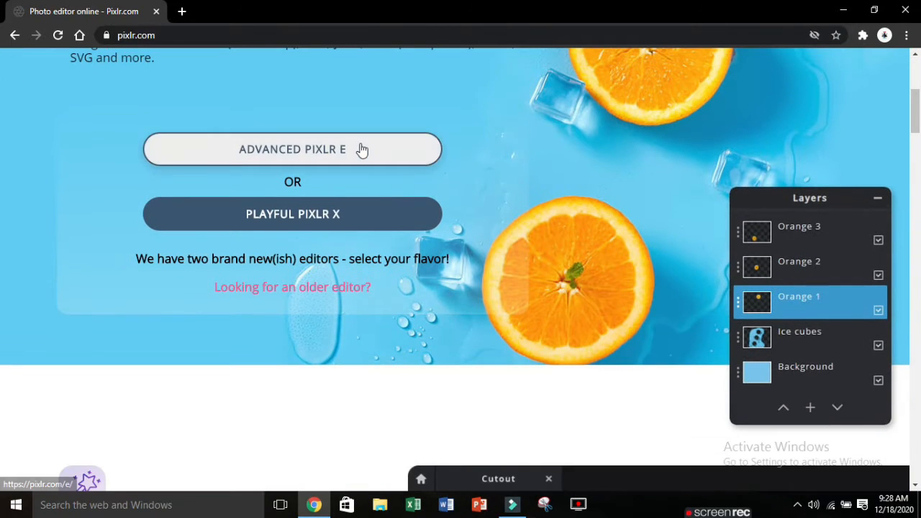
pyautogui.click(362, 150)
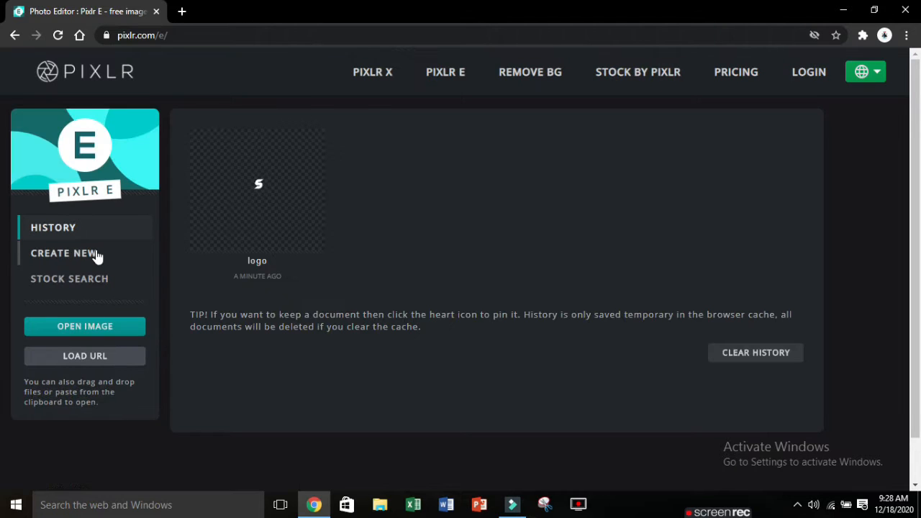
# Create a new 800 x 800 px document named My Logo with a transparent background.
pyautogui.click(96, 252)
pyautogui.click(674, 165)
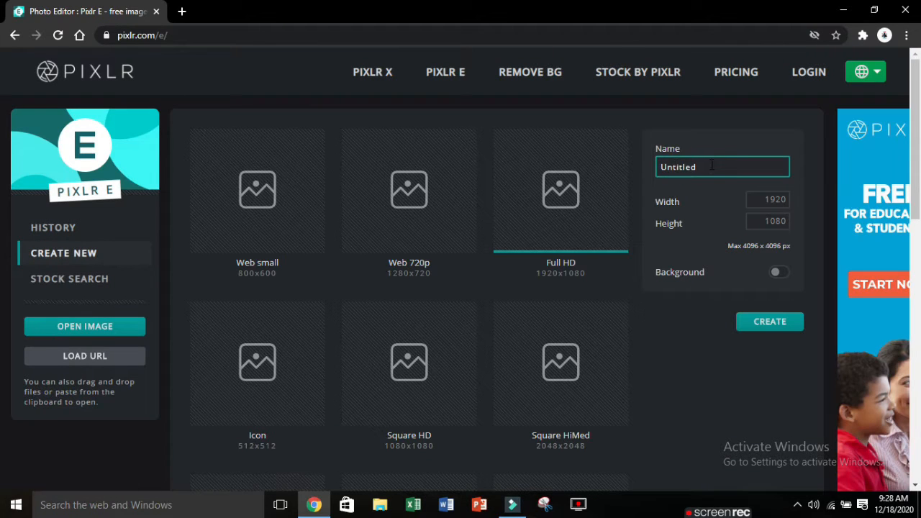
pyautogui.moveTo(711, 166); pyautogui.dragTo(645, 168)
pyautogui.write('My Logo')
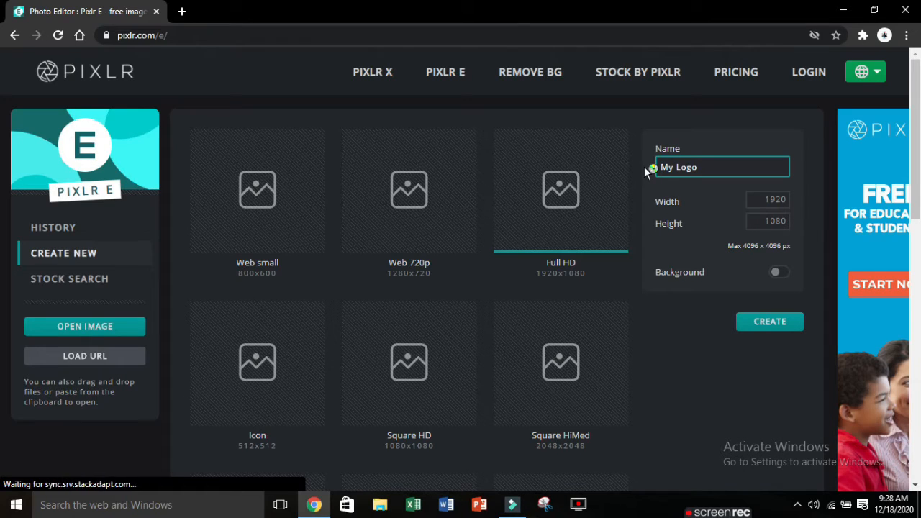
pyautogui.press('Tab')
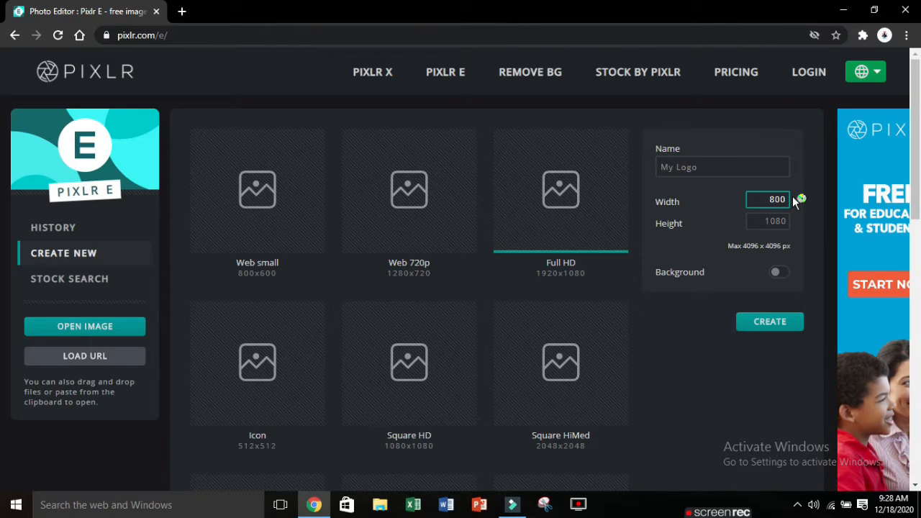
pyautogui.write('800')
pyautogui.click(775, 272)
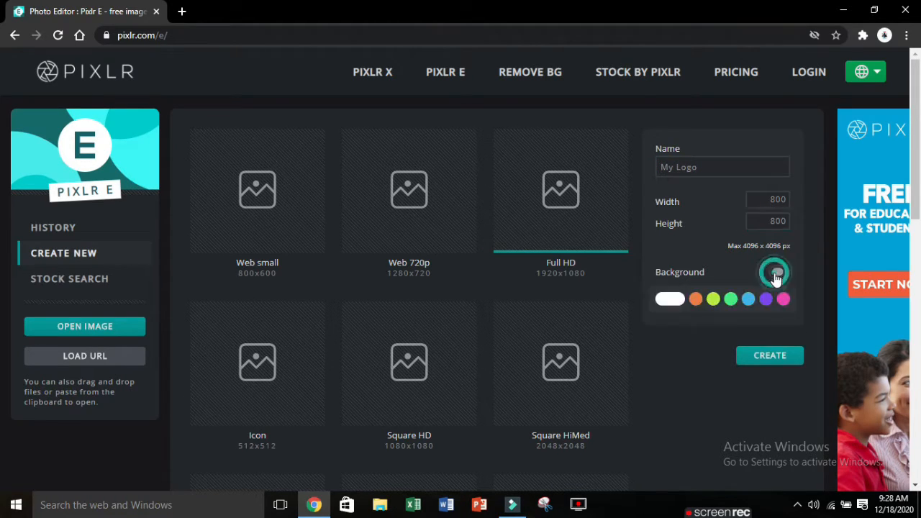
pyautogui.click(777, 274)
pyautogui.click(776, 326)
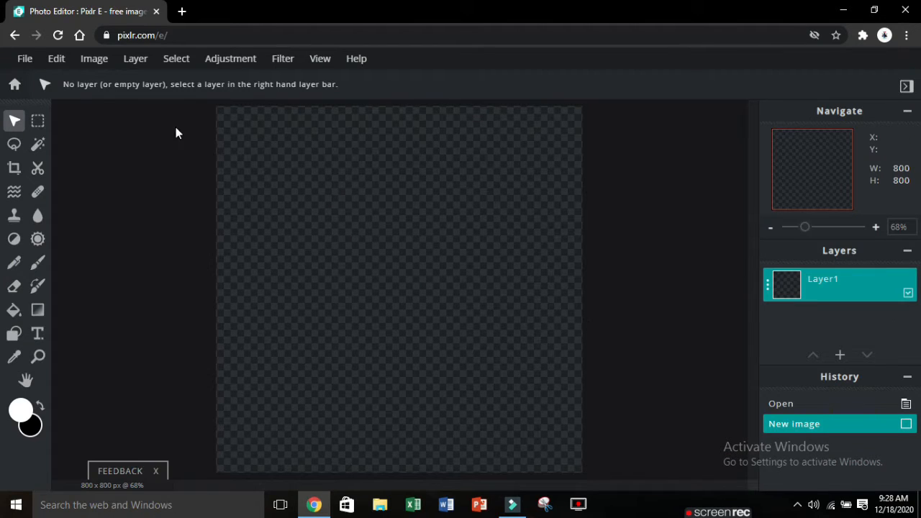
# Open dafont.com in a new browser tab and go to its Gothic > Modern font category.
pyautogui.click(179, 14)
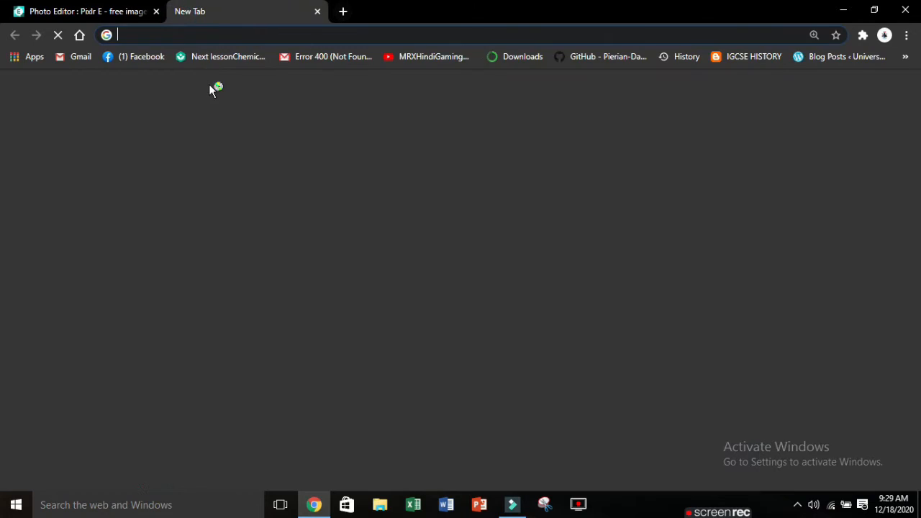
pyautogui.write('da')
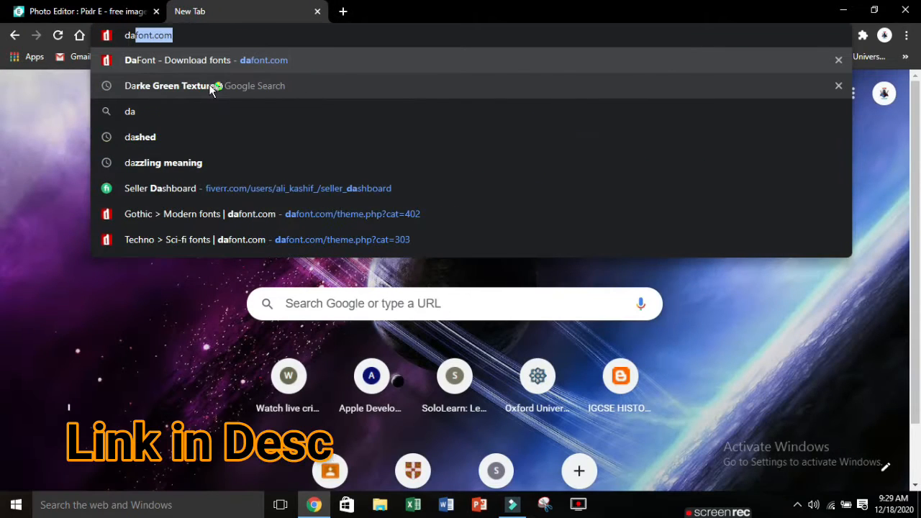
pyautogui.press('Return')
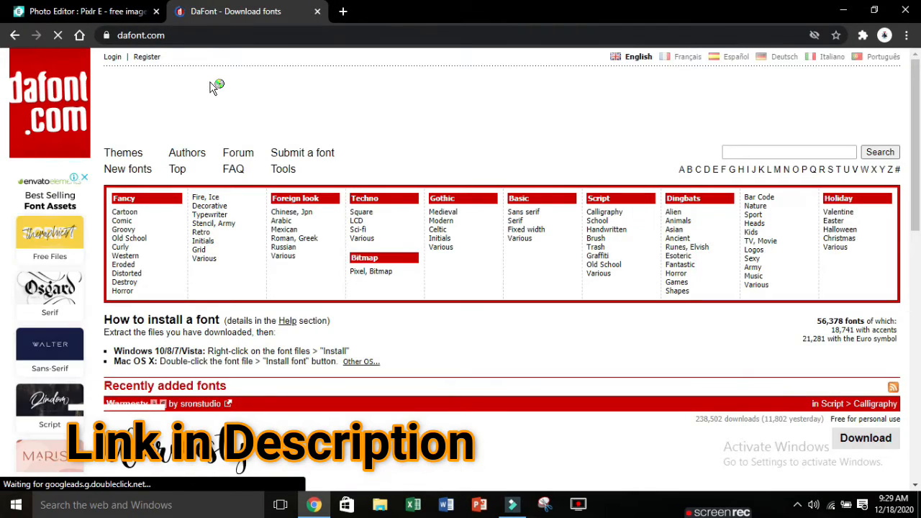
pyautogui.scroll(-5, 6, 232)
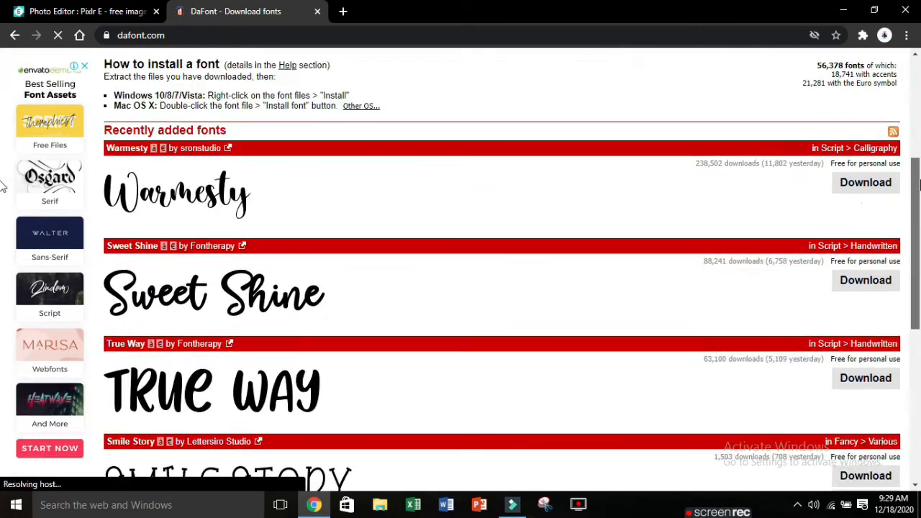
pyautogui.moveTo(920, 230); pyautogui.dragTo(920, 98)
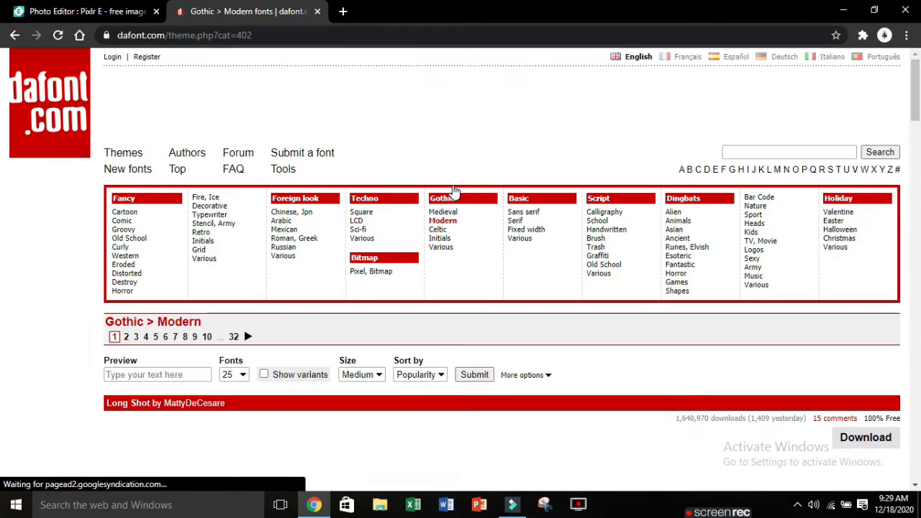
# Find the Vampire Wars font in the category and download its zip file.
pyautogui.moveTo(920, 94); pyautogui.dragTo(919, 146)
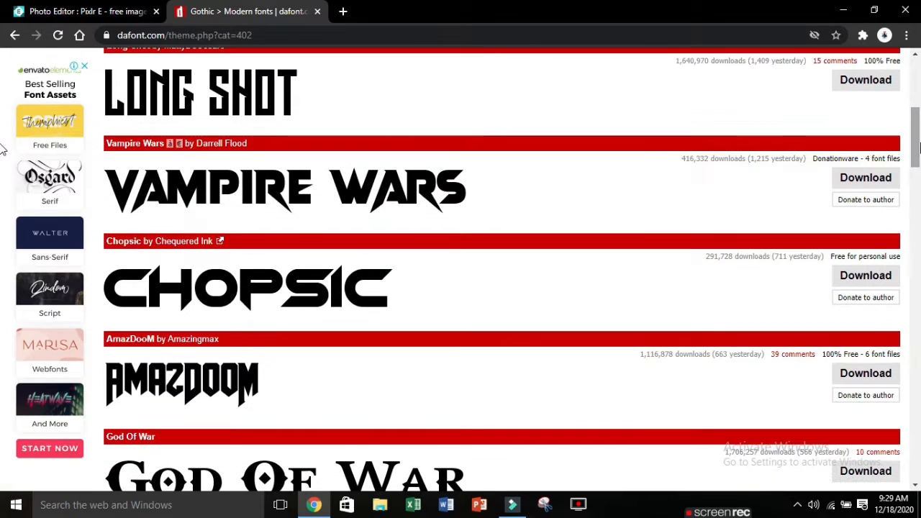
pyautogui.click(855, 182)
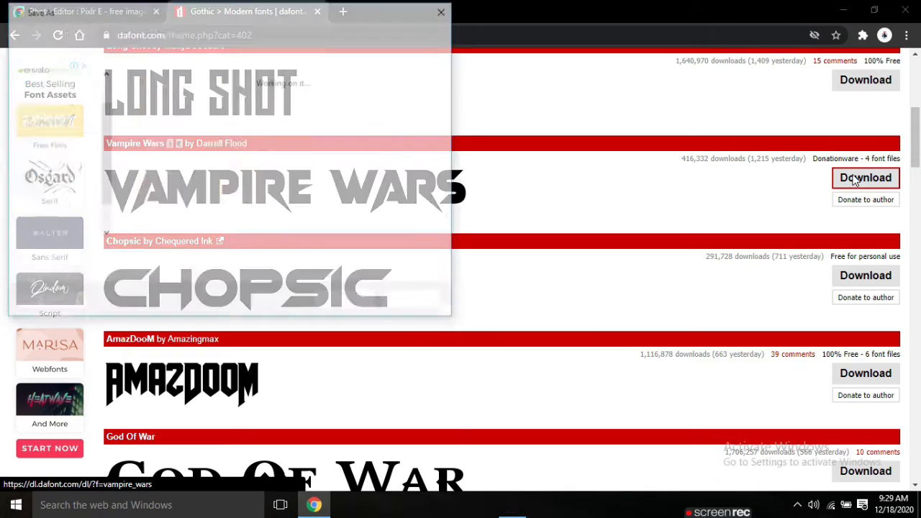
pyautogui.click(346, 302)
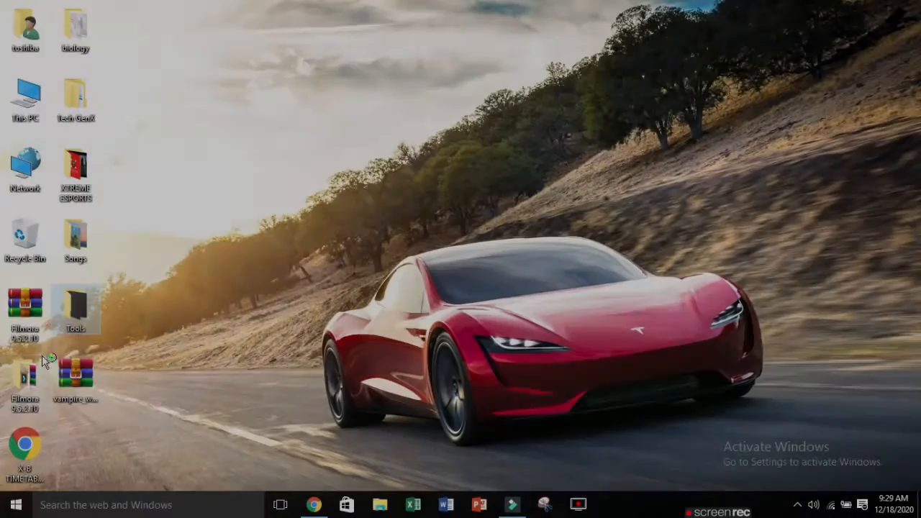
# Extract the downloaded vampire_wars archive on the desktop into a vampire_wars folder.
pyautogui.moveTo(74, 371); pyautogui.dragTo(363, 164)
pyautogui.rightClick(367, 166)
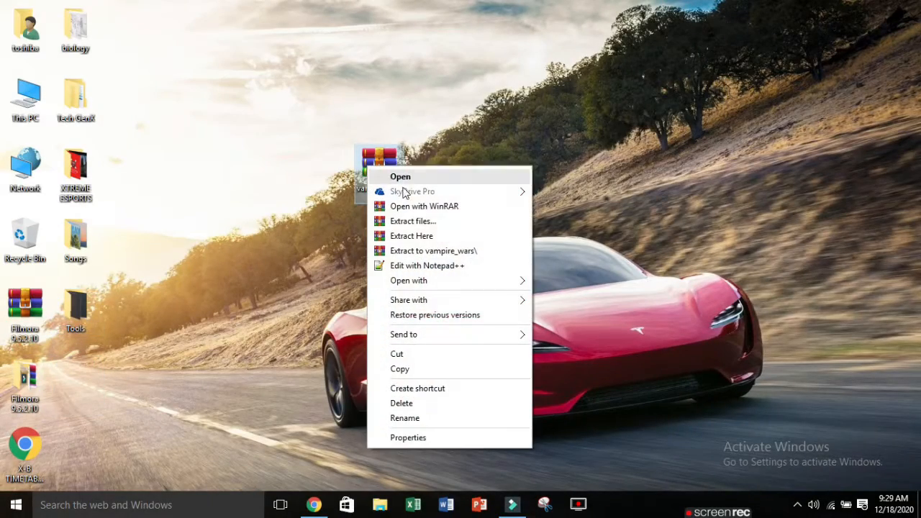
pyautogui.click(429, 222)
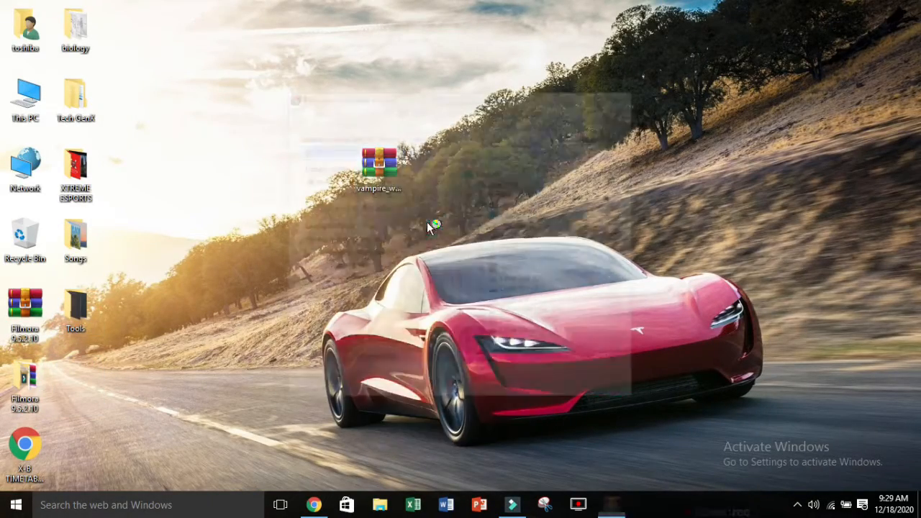
pyautogui.click(508, 389)
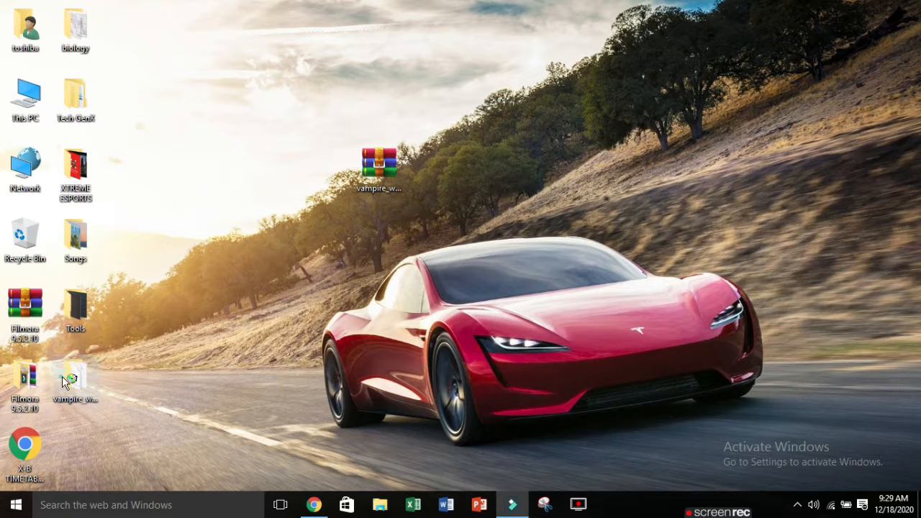
# Install the Vampire Wars Italic OpenType font from the extracted folder, replacing the existing copy.
pyautogui.moveTo(268, 281); pyautogui.dragTo(306, 253)
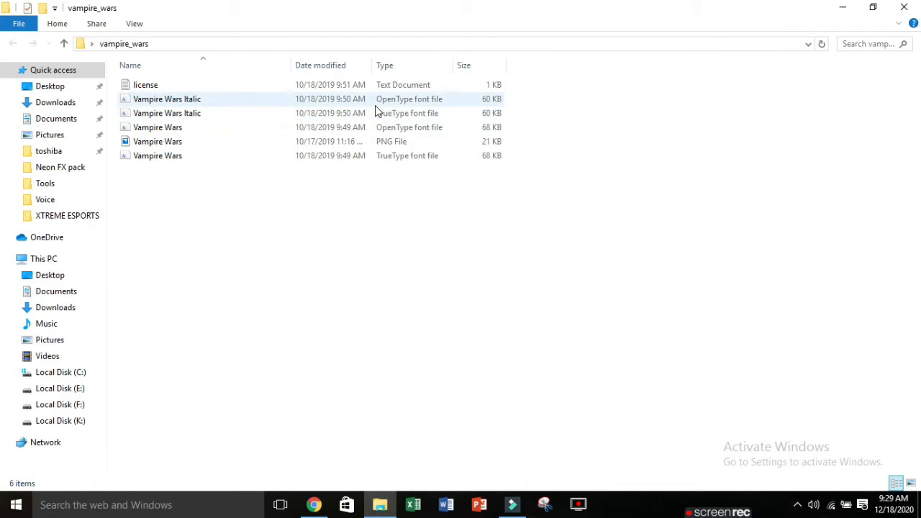
pyautogui.click(375, 105)
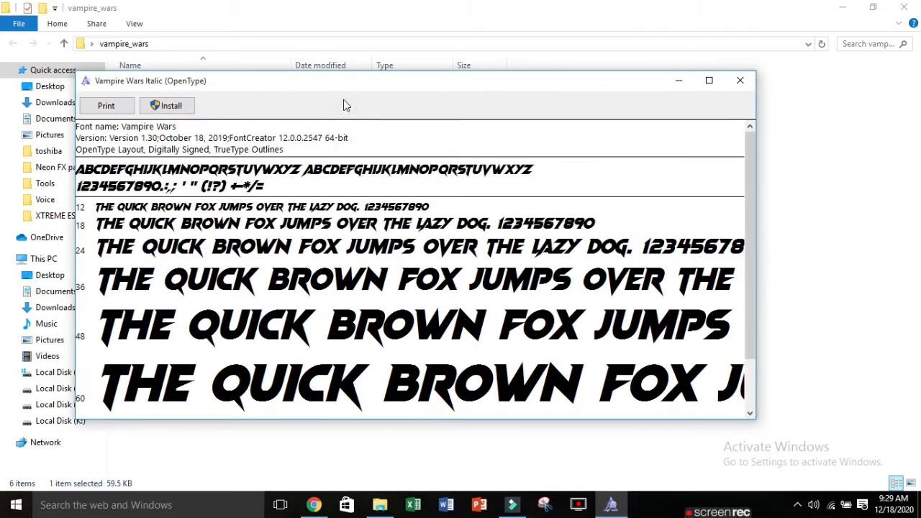
pyautogui.click(172, 106)
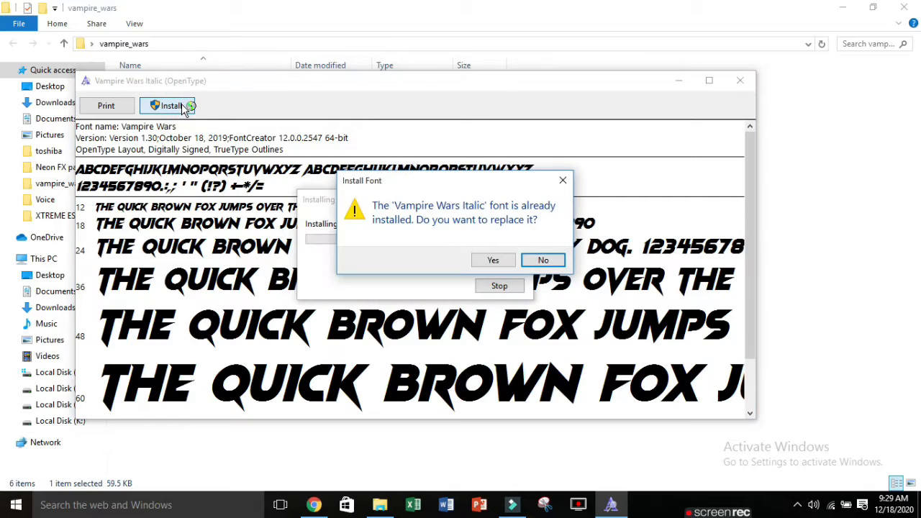
pyautogui.click(493, 260)
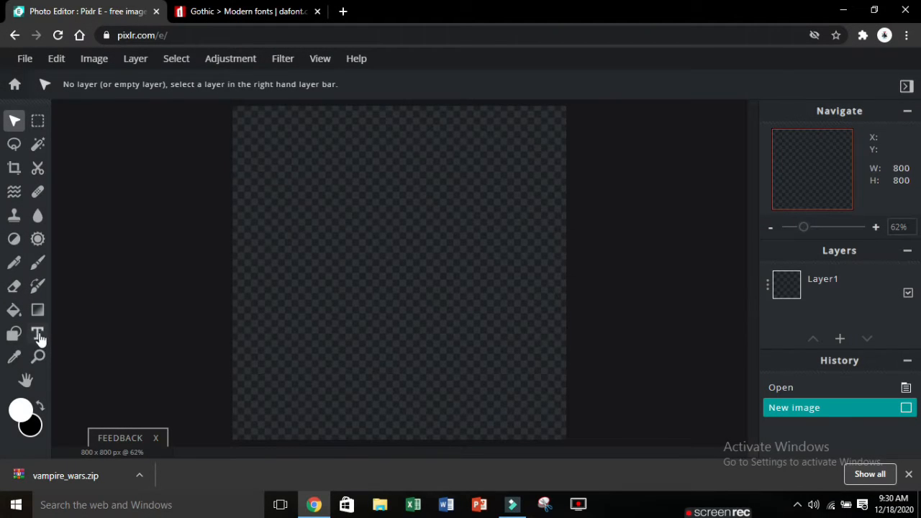
# Back in Pixlr E, add a new text layer in the Vampire Wars font and load the local fonts.
pyautogui.click(38, 334)
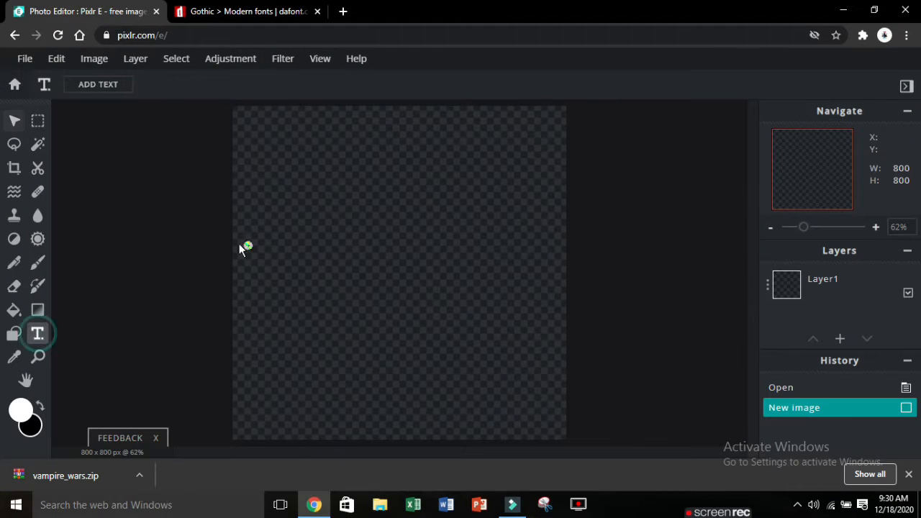
pyautogui.click(273, 206)
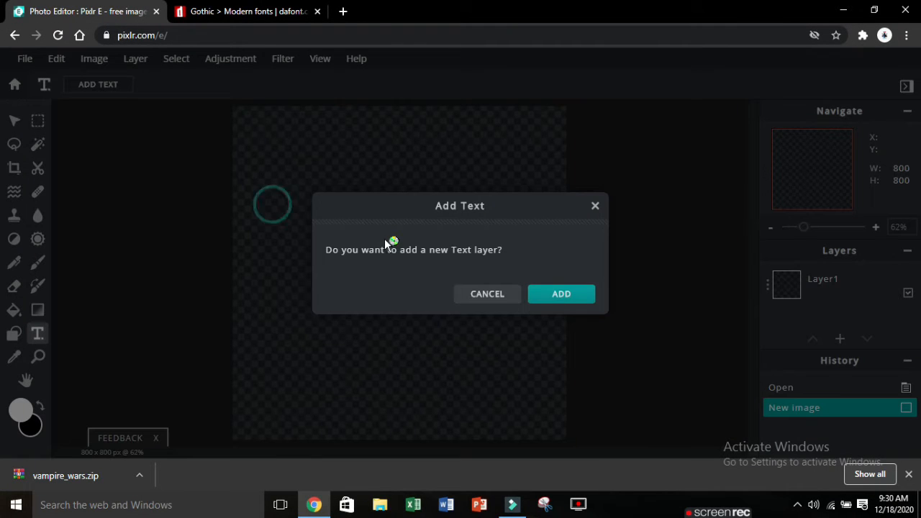
pyautogui.click(561, 295)
pyautogui.click(249, 86)
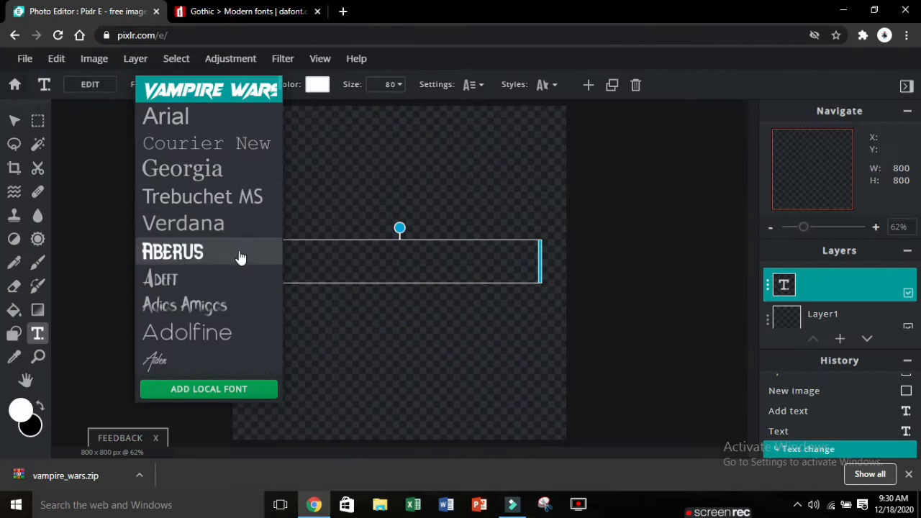
pyautogui.click(209, 390)
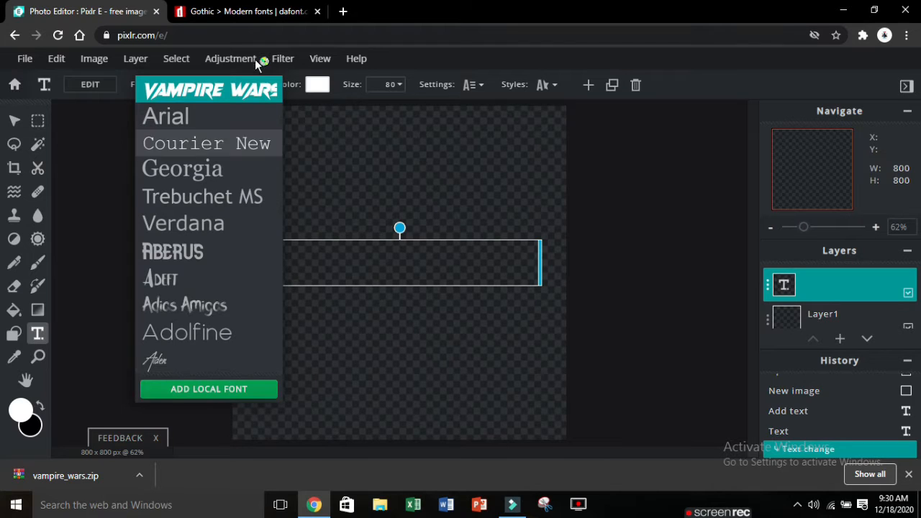
pyautogui.click(365, 176)
# Enter the letter S in the text layer and enlarge it to size 608.
pyautogui.click(338, 260)
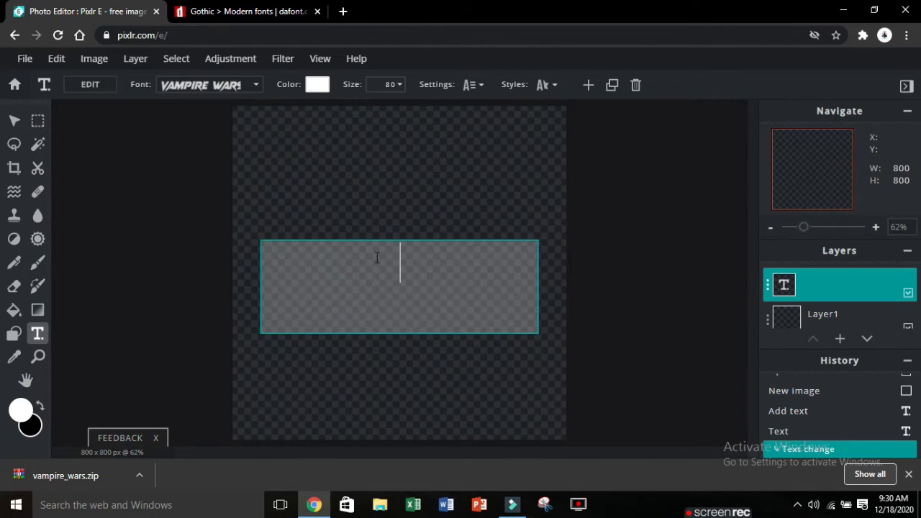
pyautogui.click(398, 86)
pyautogui.moveTo(299, 114); pyautogui.dragTo(362, 109)
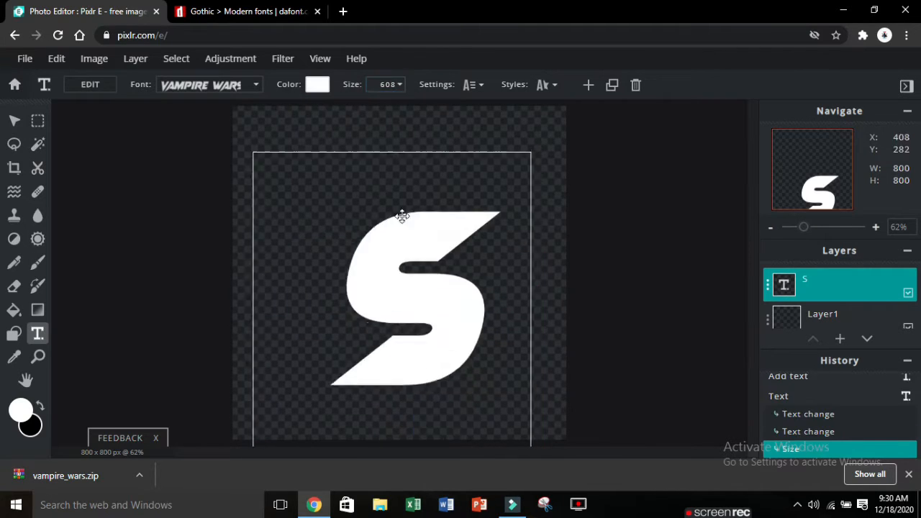
# Move the large S up and slightly sideways to centre it on the canvas, and deselect it.
pyautogui.press('Left')
pyautogui.press('Left')
pyautogui.click(576, 236)
pyautogui.click(482, 302)
pyautogui.press('Left')
pyautogui.press('Left')
pyautogui.press('Left')
pyautogui.press('Left')
pyautogui.press('Left')
pyautogui.click(424, 292)
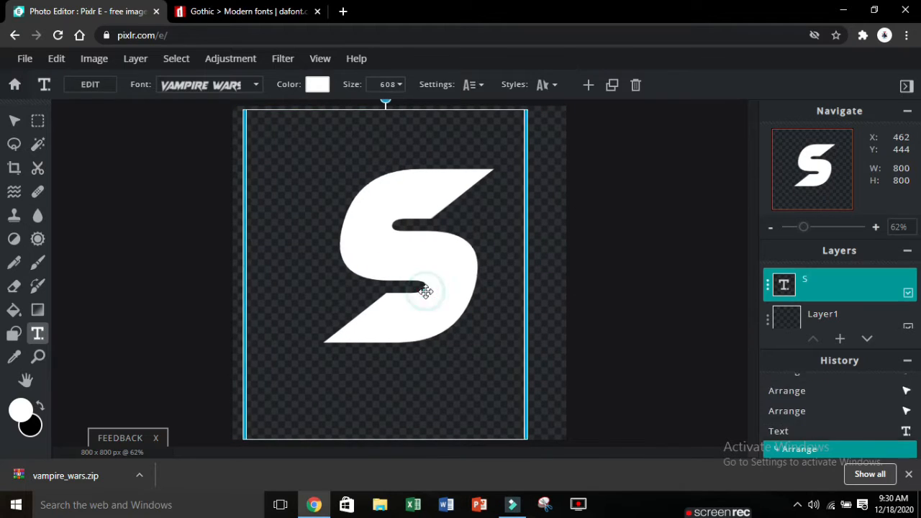
pyautogui.click(543, 267)
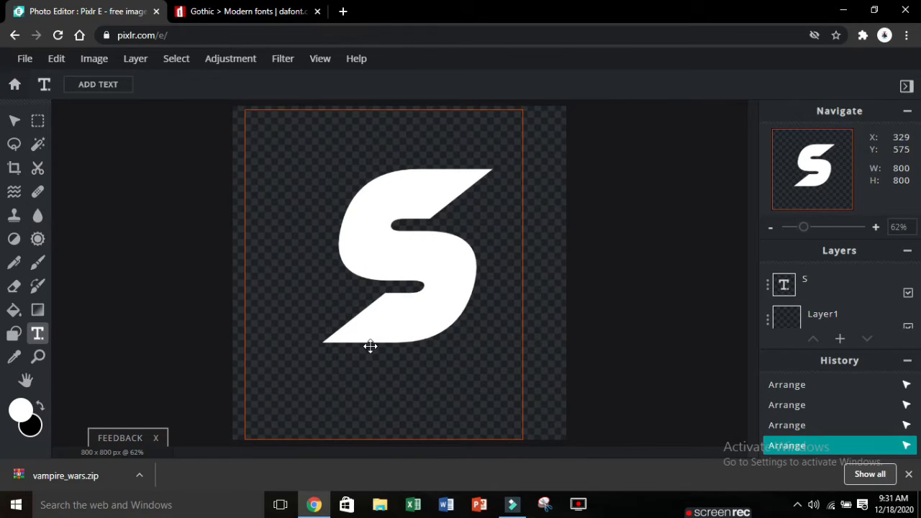
# Search the web in a new tab for "blue texture background" and show the image results.
pyautogui.click(181, 14)
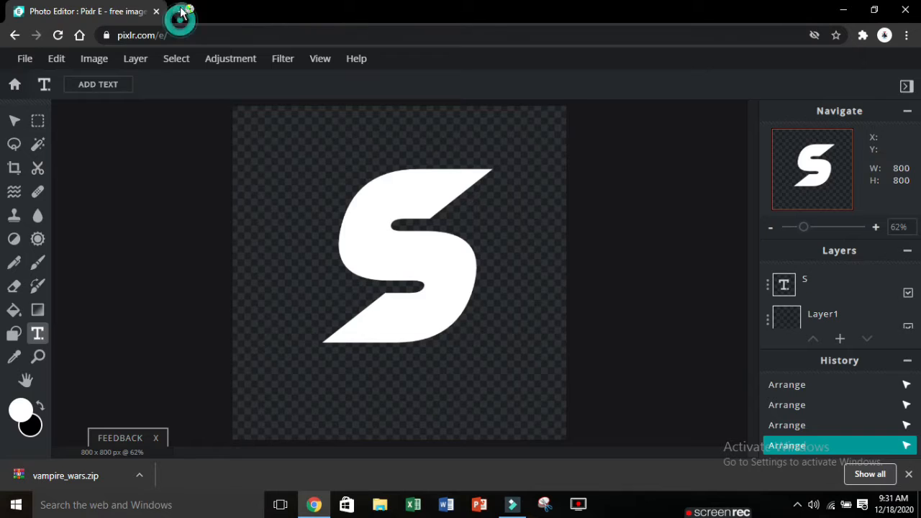
pyautogui.click(303, 35)
pyautogui.write('B')
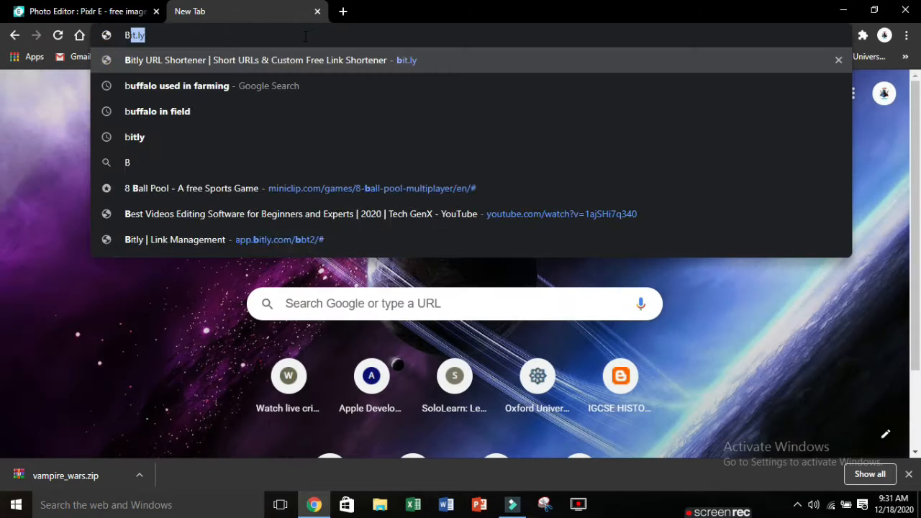
pyautogui.write('lue texture')
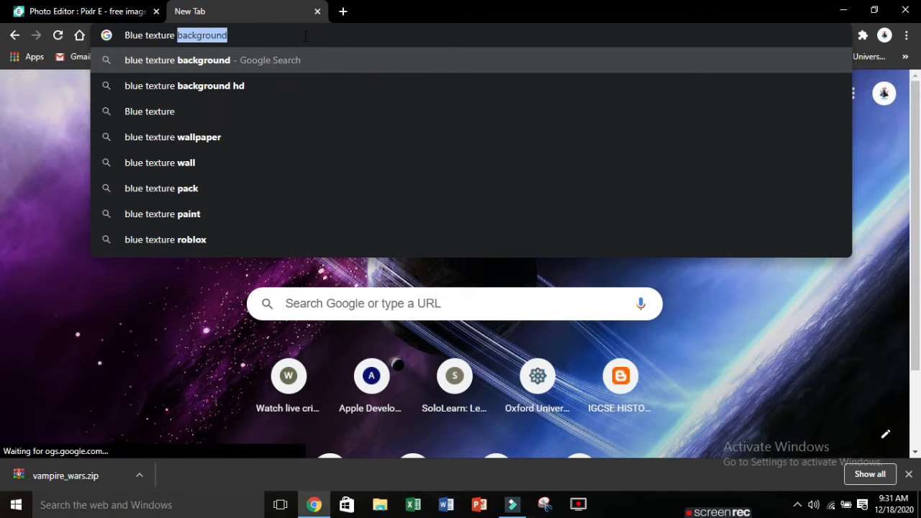
pyautogui.press('Return')
pyautogui.click(191, 116)
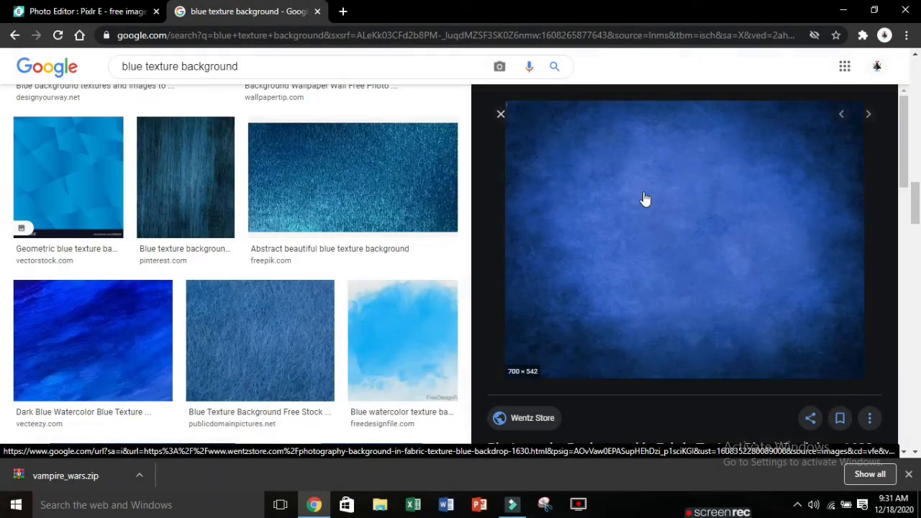
# Save the dark-edged blue fabric texture image from Wentz Store to the Desktop as a JPEG.
pyautogui.rightClick(644, 194)
pyautogui.click(701, 334)
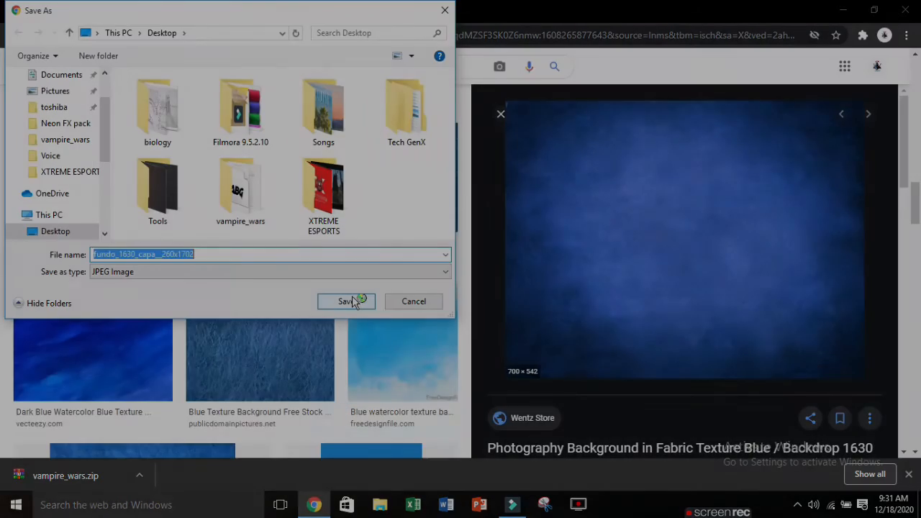
pyautogui.click(359, 301)
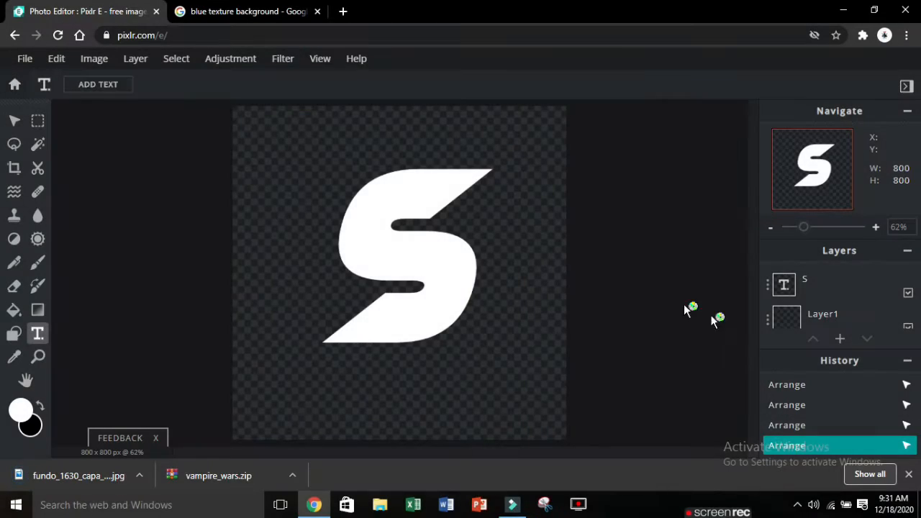
# Back in Pixlr E, add the saved blue texture from the Desktop as a new image layer.
pyautogui.click(842, 341)
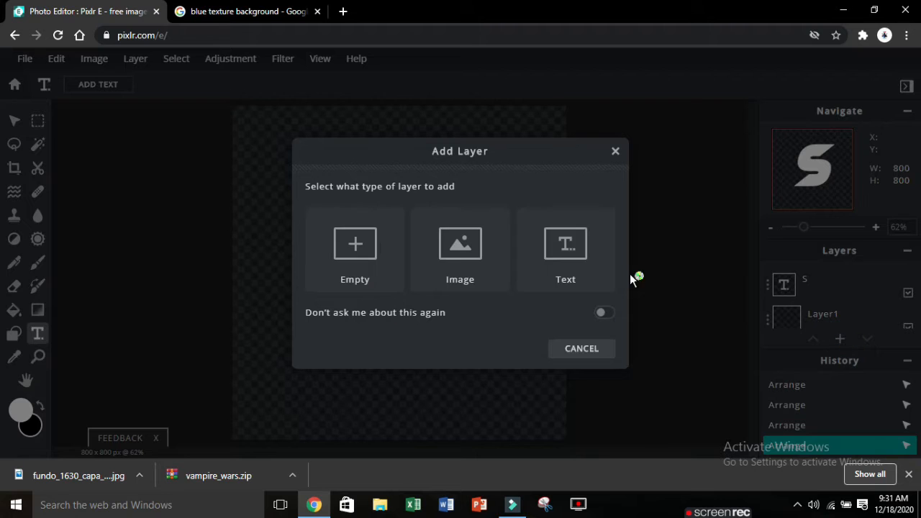
pyautogui.click(488, 250)
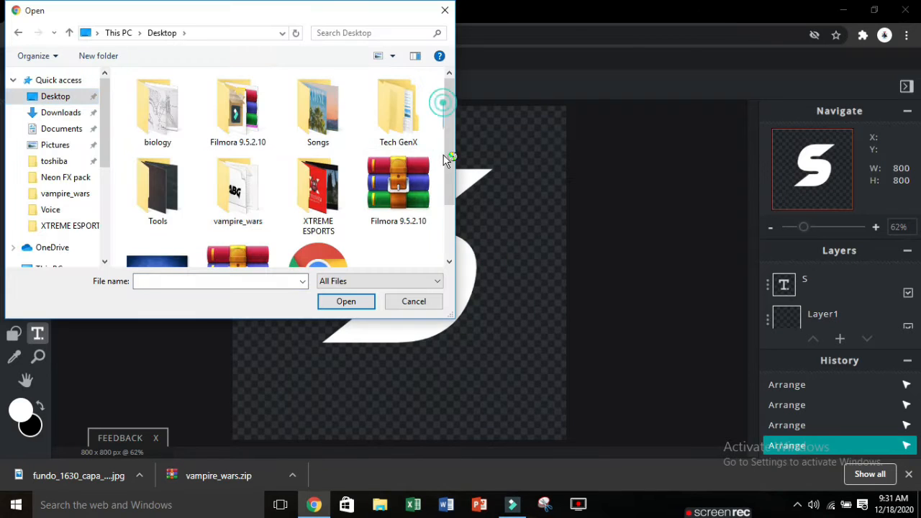
pyautogui.moveTo(447, 162); pyautogui.dragTo(452, 233)
pyautogui.doubleClick(172, 207)
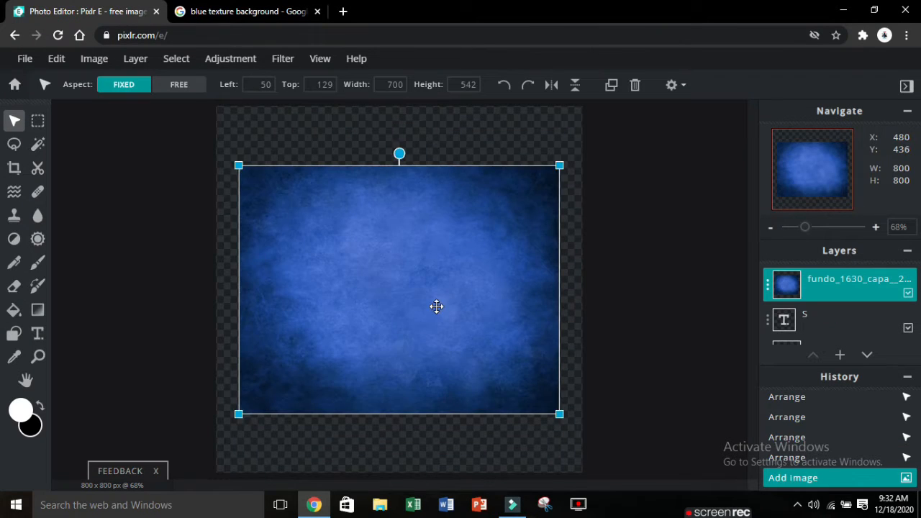
# Enlarge the blue texture to about 799 x 619, rotate it slightly clockwise and position it over the S.
pyautogui.moveTo(436, 306); pyautogui.dragTo(441, 298)
pyautogui.moveTo(453, 265)
pyautogui.mouseDown()
pyautogui.moveTo(455, 279)
pyautogui.moveTo(454, 270)
pyautogui.mouseUp()
pyautogui.moveTo(559, 411); pyautogui.dragTo(609, 448)
pyautogui.moveTo(482, 360); pyautogui.dragTo(456, 358)
pyautogui.moveTo(213, 447); pyautogui.dragTo(212, 450)
pyautogui.moveTo(399, 149); pyautogui.dragTo(432, 153)
pyautogui.moveTo(431, 220); pyautogui.dragTo(438, 199)
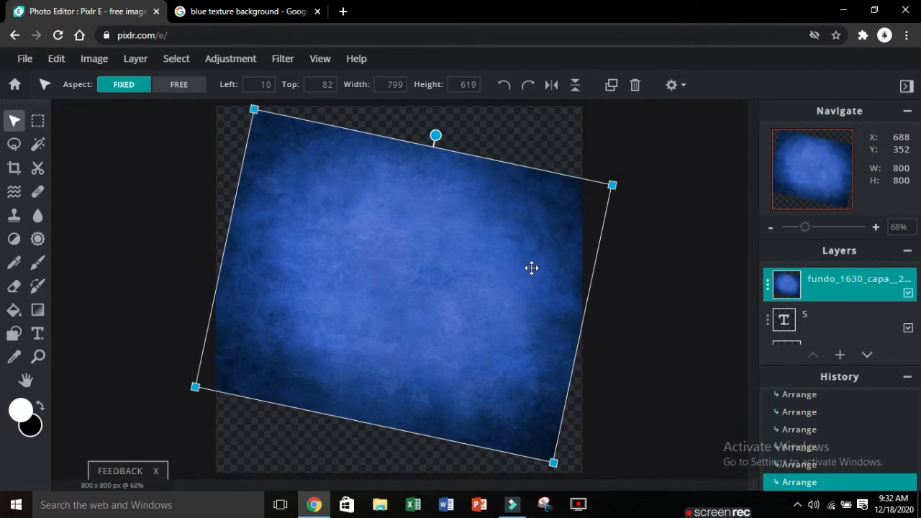
pyautogui.click(607, 352)
# Select the S shape on the text layer with the magic wand at tolerance 32 and invert the selection.
pyautogui.click(804, 317)
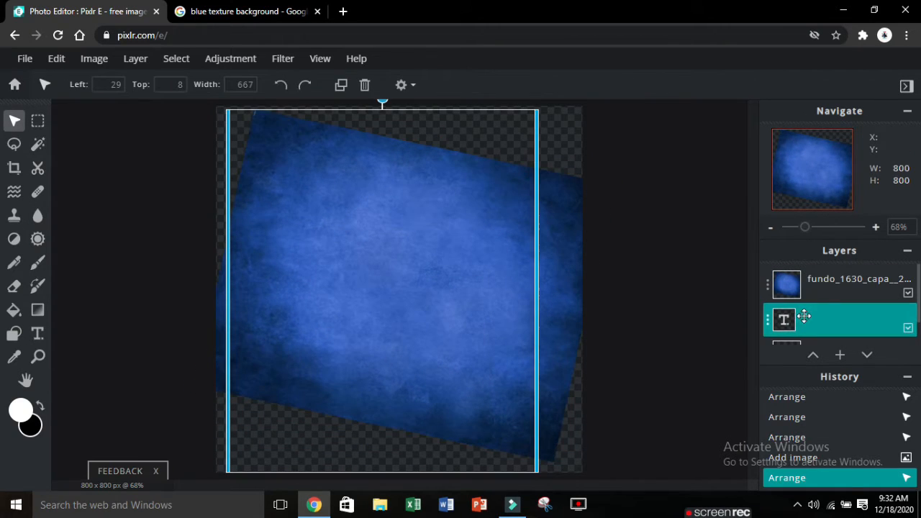
pyautogui.click(38, 144)
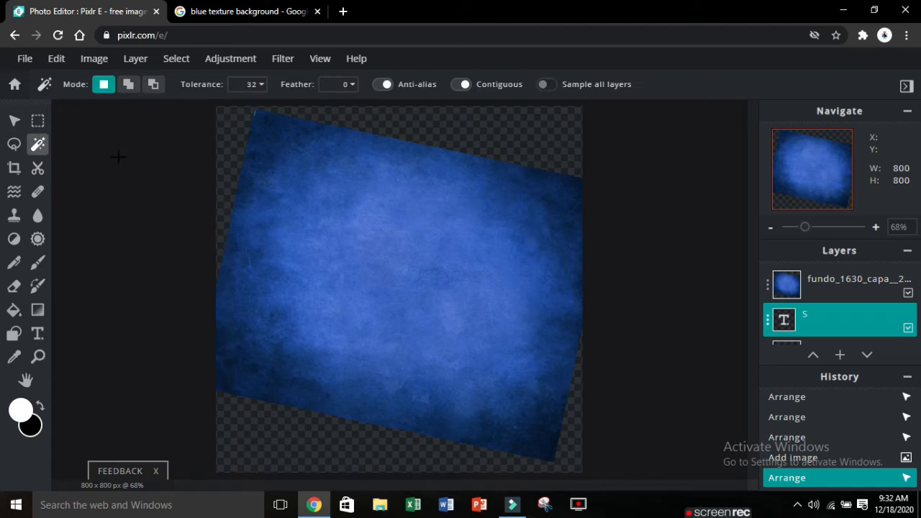
pyautogui.click(392, 262)
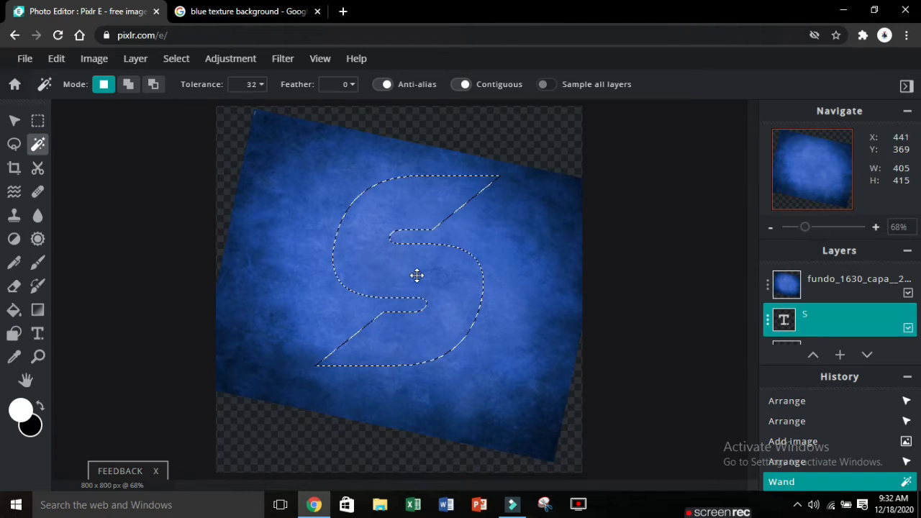
pyautogui.rightClick(417, 276)
pyautogui.click(452, 349)
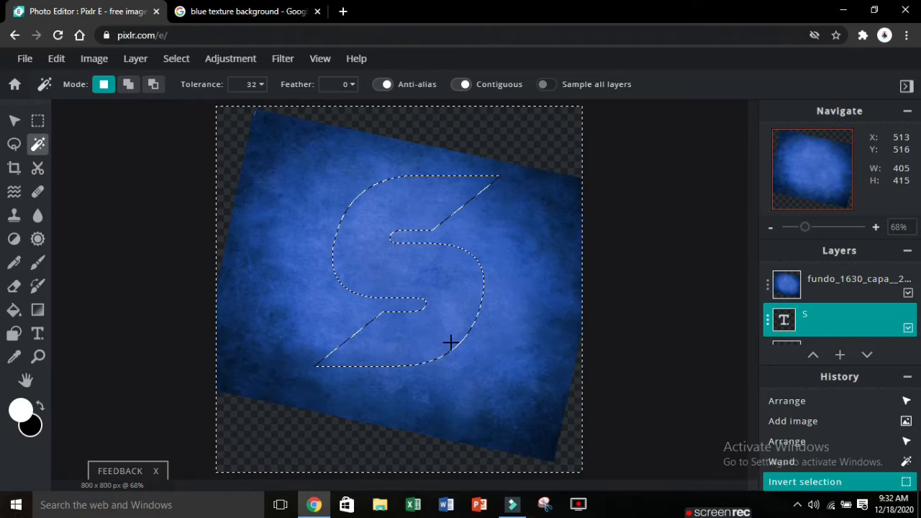
# Delete the blue texture outside the S shape on the texture layer and clear the selection.
pyautogui.click(857, 284)
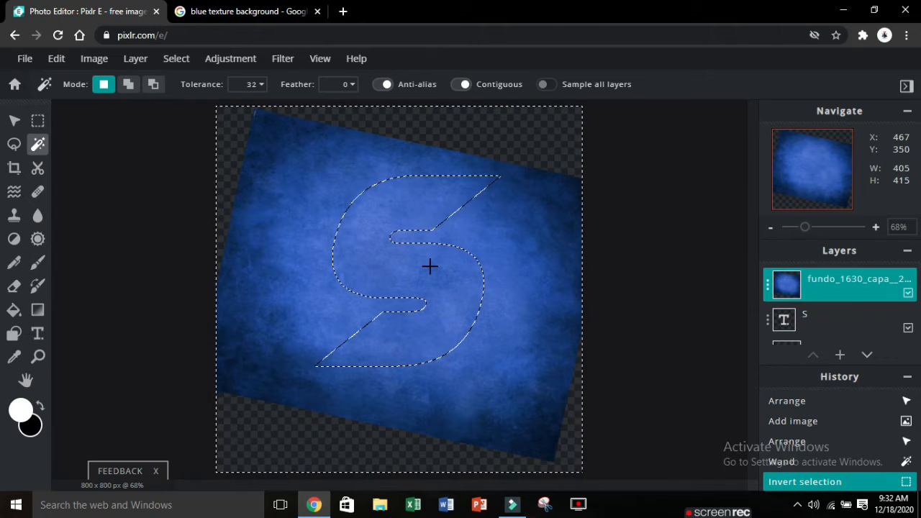
pyautogui.press('Delete')
pyautogui.hotkey('ctrl', 'd')
pyautogui.press('v')
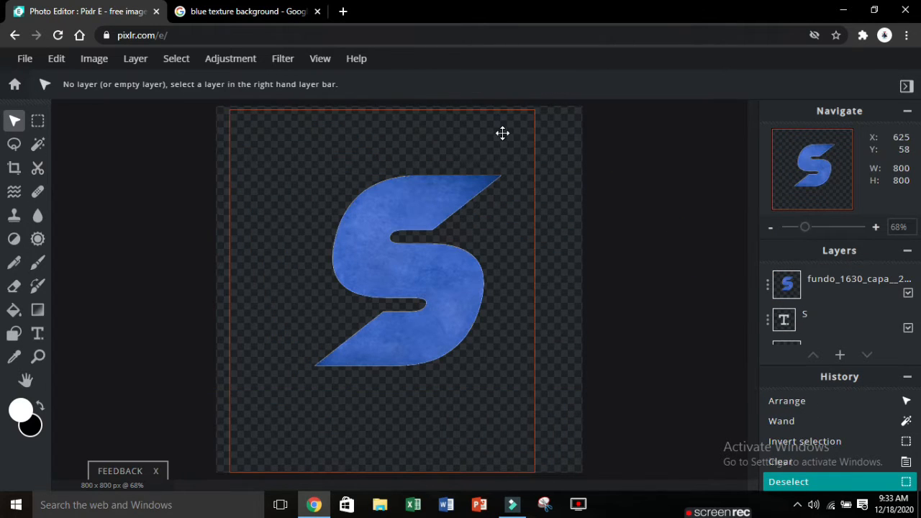
# Search Google Images for "galaxy background hd" and save the purple 1600 × 1000 galaxy wallpaper from WallpaperShit.
pyautogui.click(248, 10)
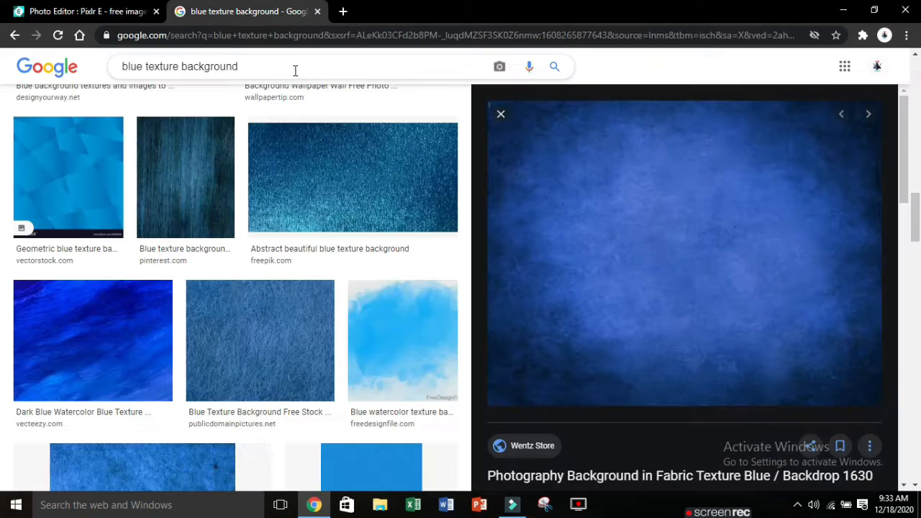
pyautogui.press('BackSpace')
pyautogui.write('galaxy background hd')
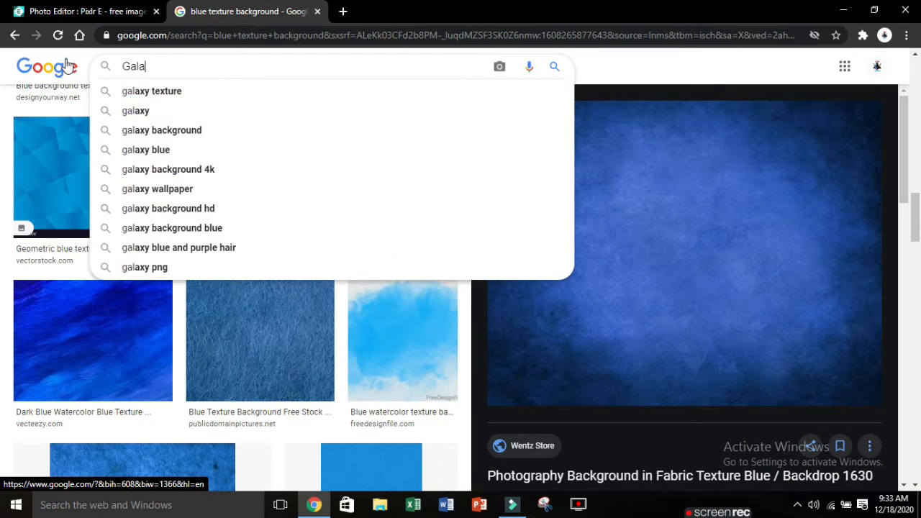
pyautogui.press('Return')
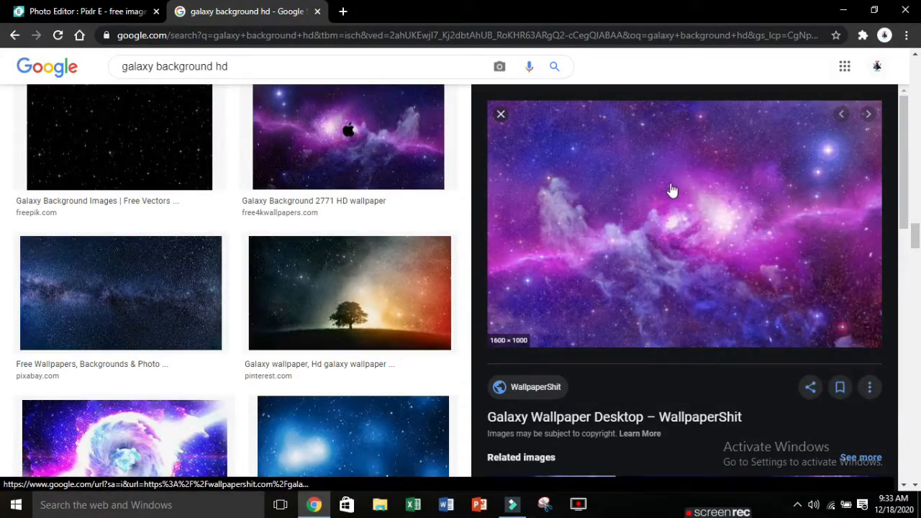
pyautogui.rightClick(671, 190)
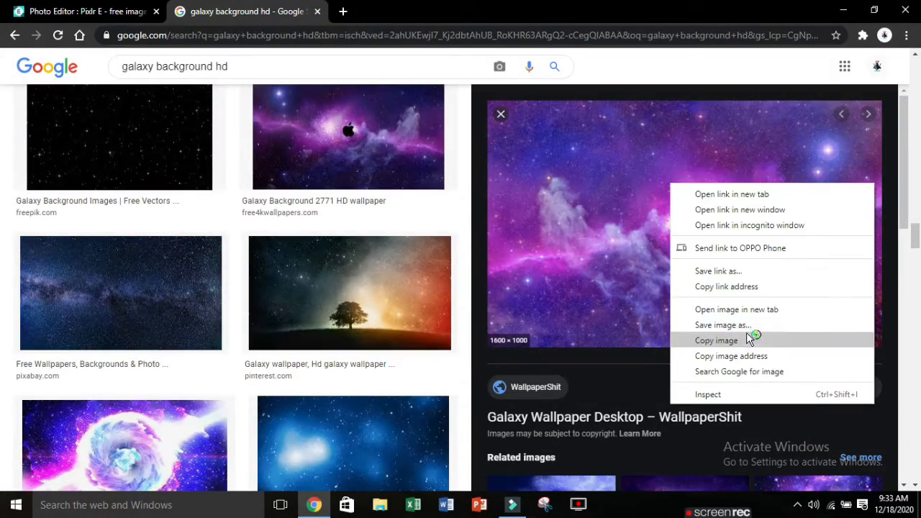
pyautogui.click(742, 324)
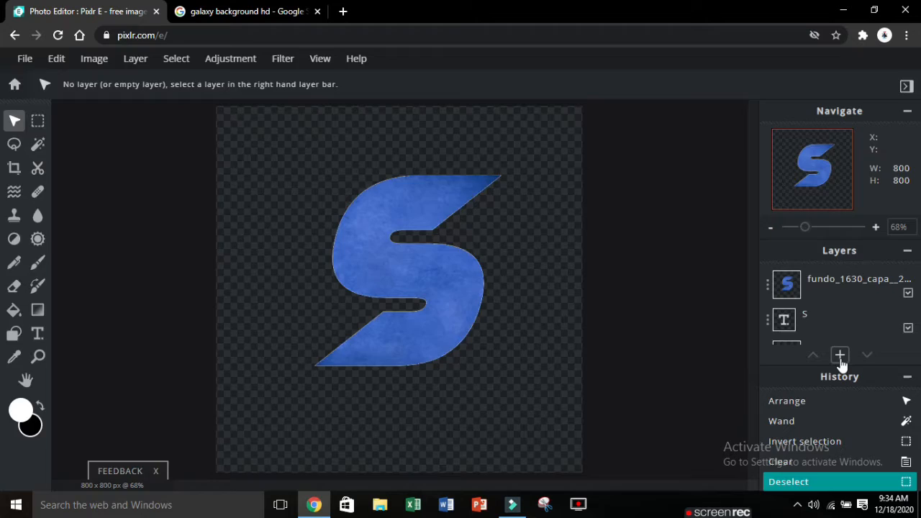
# Back in Pixlr E, add the galaxy picture bQXGAxq.jpg as an image layer and place it beneath the S text layer.
pyautogui.click(840, 355)
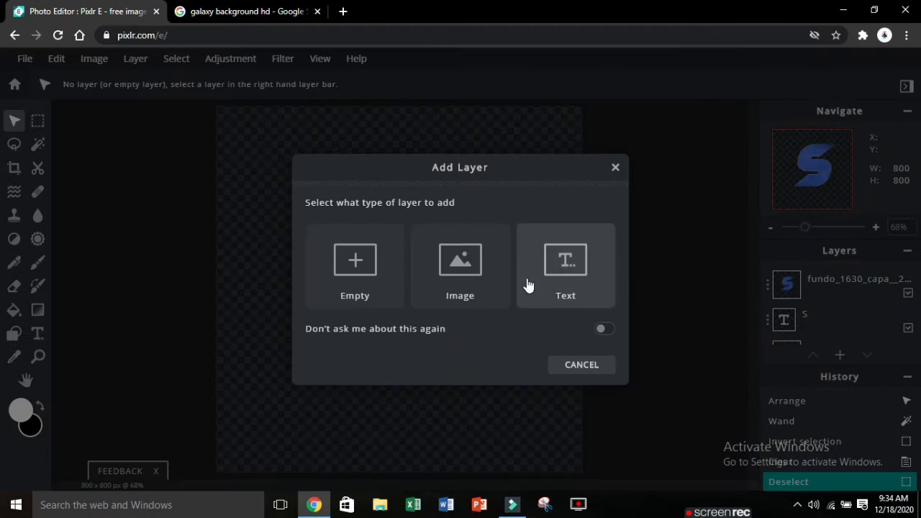
pyautogui.click(459, 267)
pyautogui.doubleClick(424, 185)
pyautogui.moveTo(839, 278); pyautogui.dragTo(847, 321)
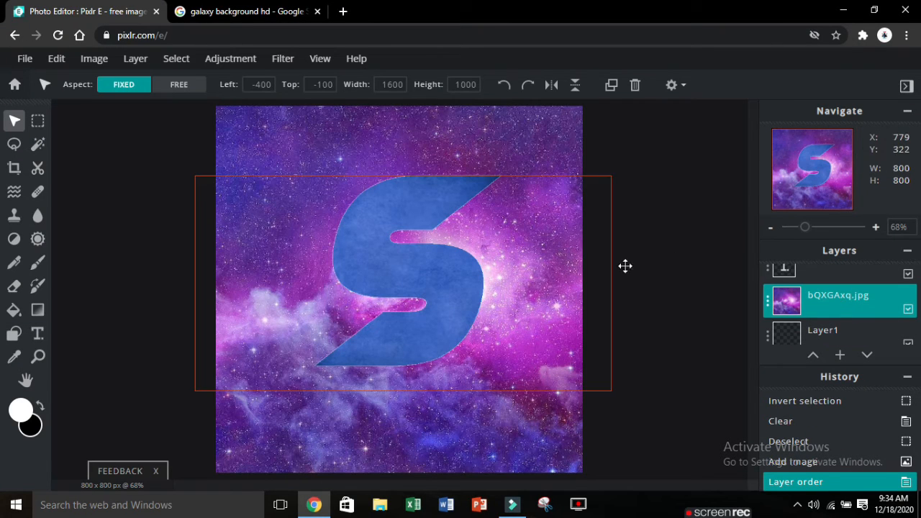
# Adjust the galaxy layer's hue to 12, saturation to 20 and lightness to -32.
pyautogui.click(233, 65)
pyautogui.click(257, 140)
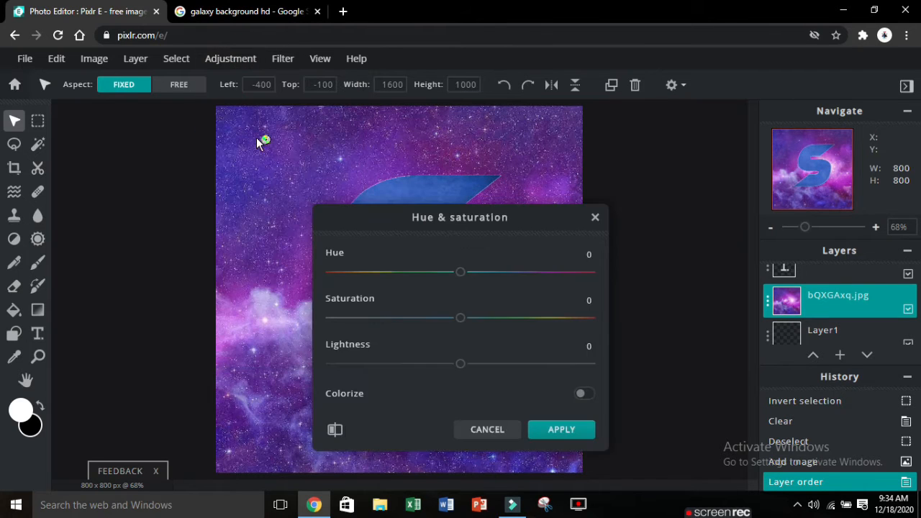
pyautogui.moveTo(439, 221); pyautogui.dragTo(652, 190)
pyautogui.moveTo(674, 241); pyautogui.dragTo(694, 242)
pyautogui.moveTo(673, 332); pyautogui.dragTo(631, 333)
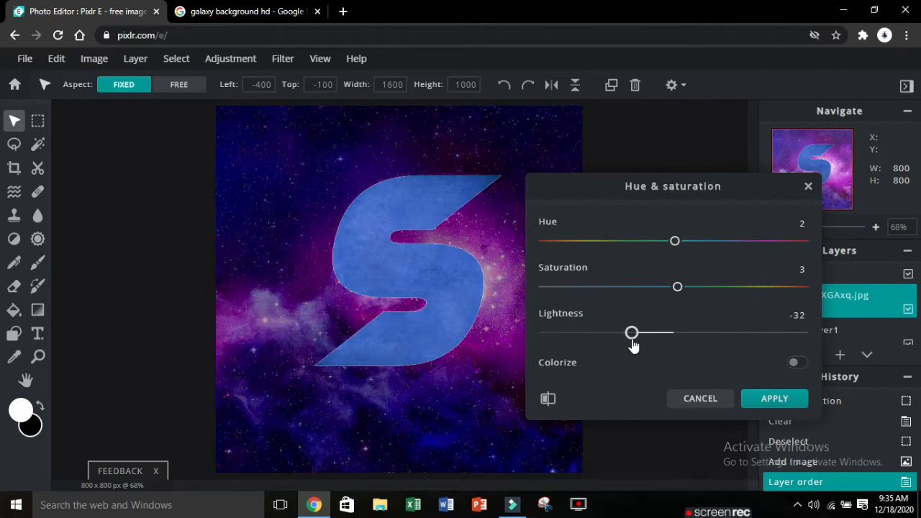
pyautogui.moveTo(675, 287); pyautogui.dragTo(699, 286)
pyautogui.moveTo(674, 241); pyautogui.dragTo(682, 242)
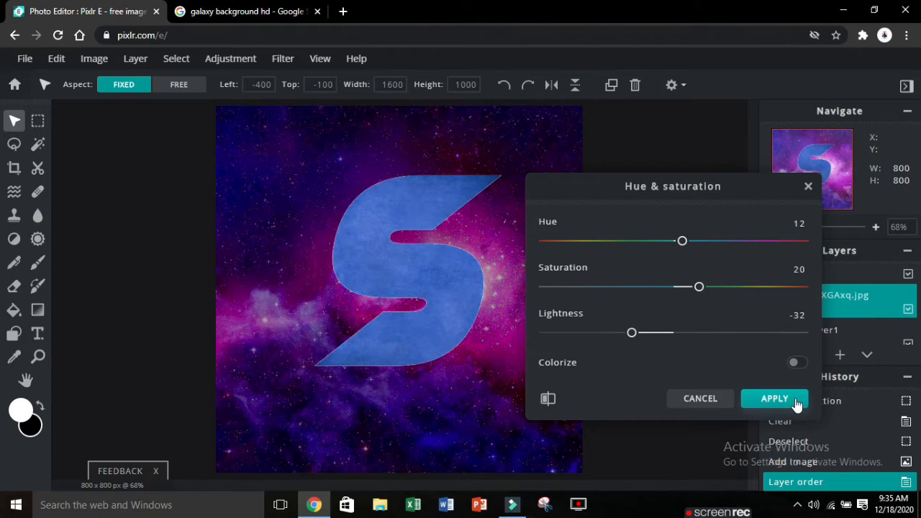
pyautogui.click(774, 399)
# Apply a black drop shadow to the textured S layer with 78% opacity, 17 px blur, 11 px X offset and 20 px Y offset.
pyautogui.scroll(2, 839, 302)
pyautogui.click(849, 280)
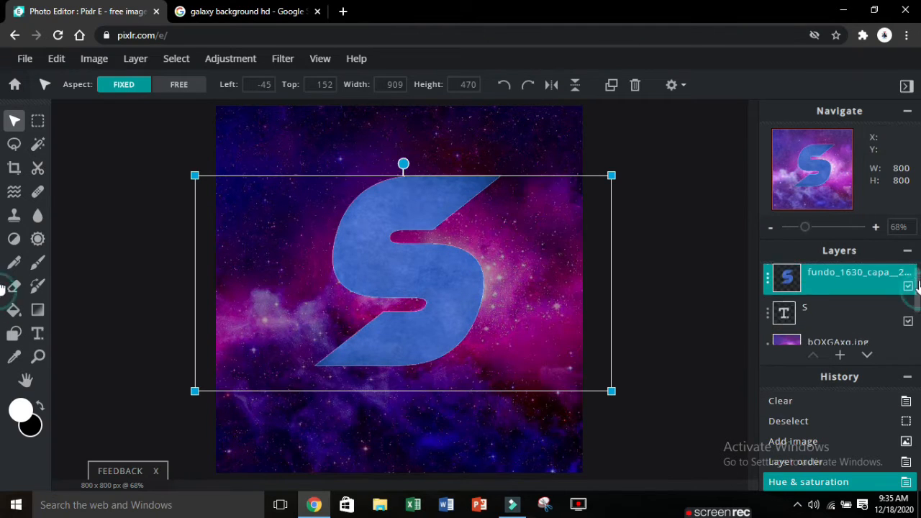
pyautogui.click(285, 61)
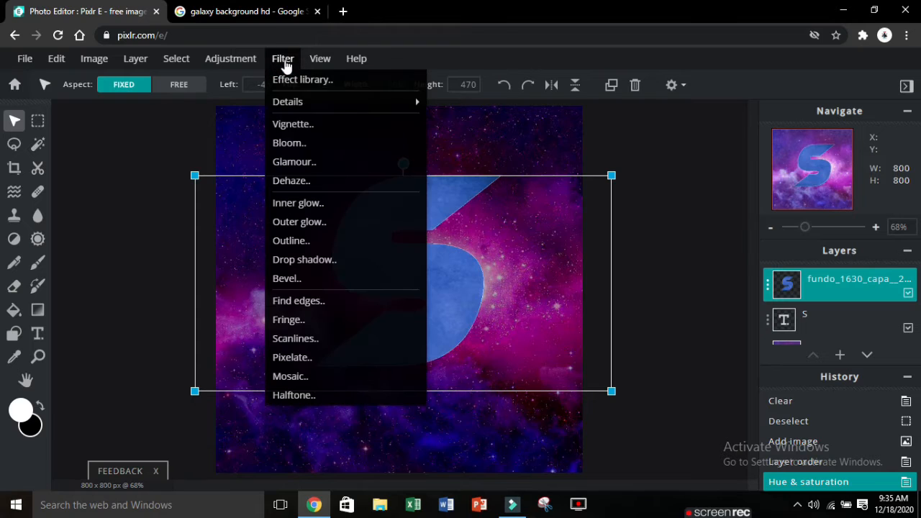
pyautogui.click(317, 259)
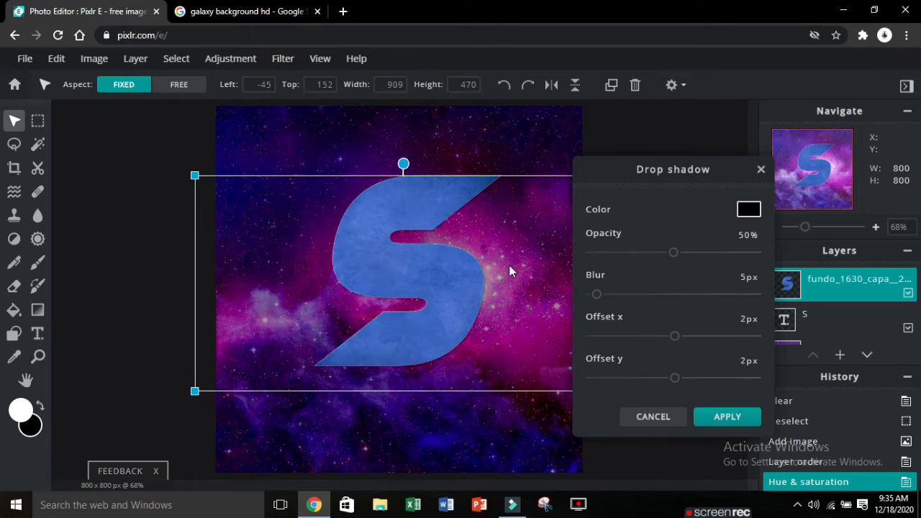
pyautogui.moveTo(674, 252); pyautogui.dragTo(753, 252)
pyautogui.moveTo(597, 294); pyautogui.dragTo(606, 296)
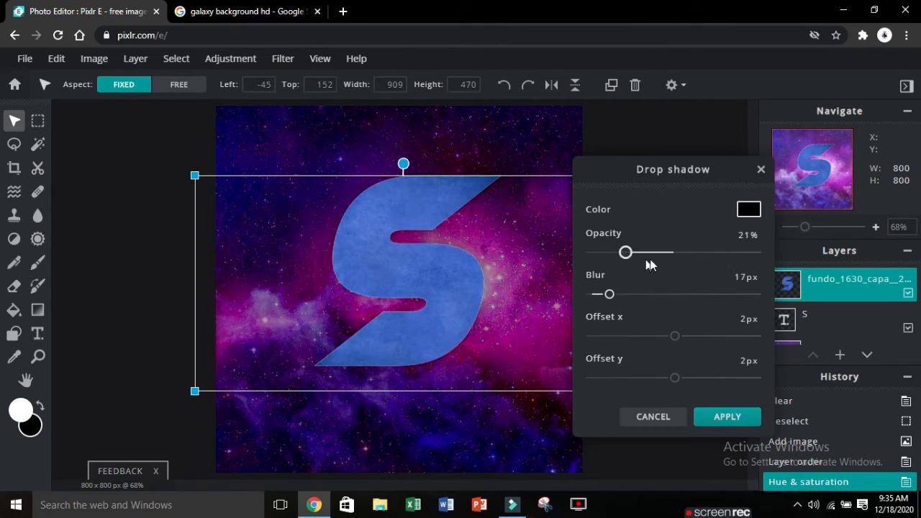
pyautogui.moveTo(650, 265); pyautogui.dragTo(720, 253)
pyautogui.moveTo(675, 336)
pyautogui.mouseDown()
pyautogui.moveTo(699, 333)
pyautogui.moveTo(660, 348)
pyautogui.moveTo(689, 378)
pyautogui.moveTo(683, 336)
pyautogui.mouseUp()
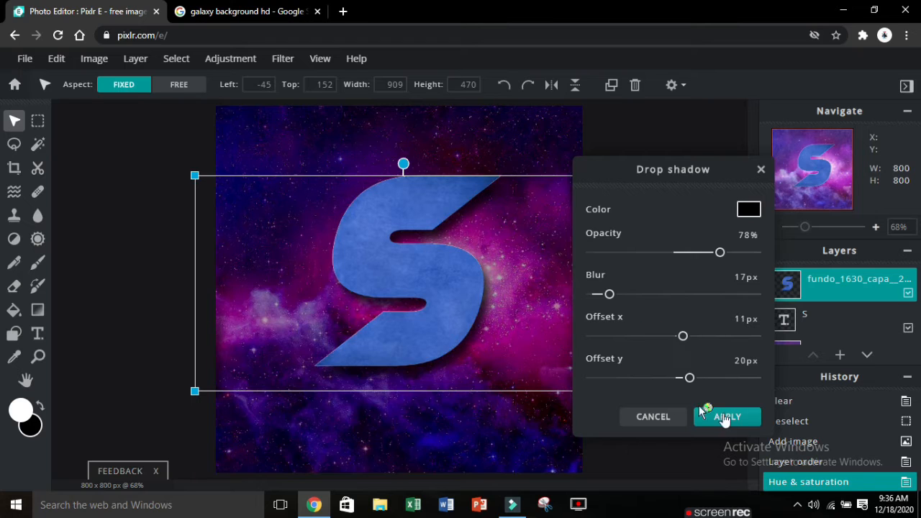
pyautogui.click(725, 417)
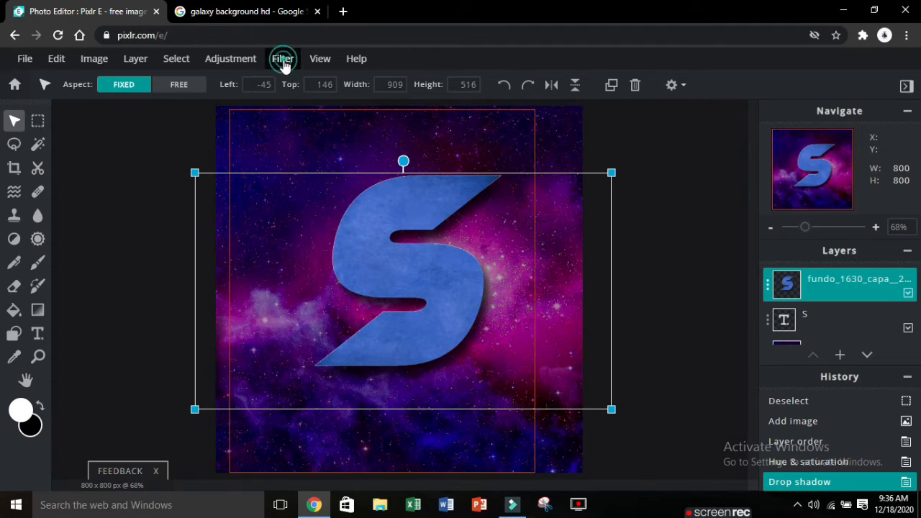
# Try a black #000000 outline on the textured S layer.
pyautogui.click(283, 60)
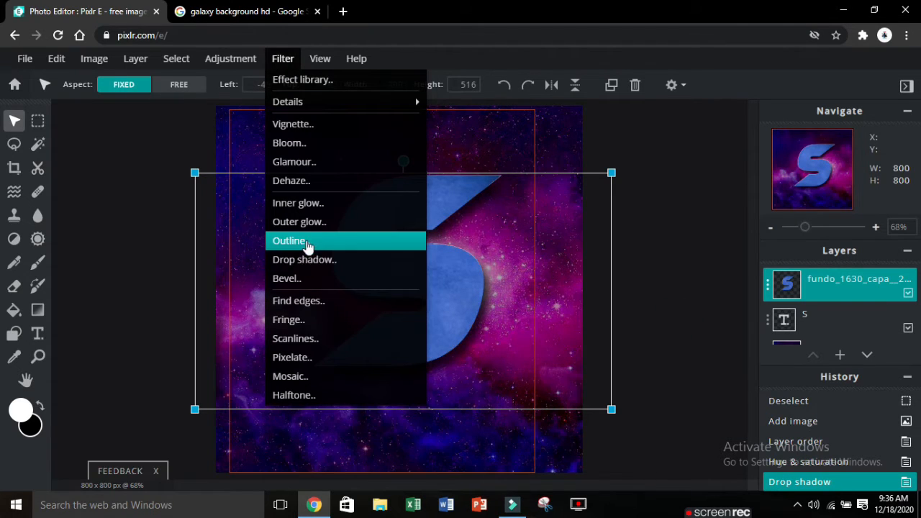
pyautogui.click(308, 246)
pyautogui.moveTo(521, 360); pyautogui.dragTo(518, 382)
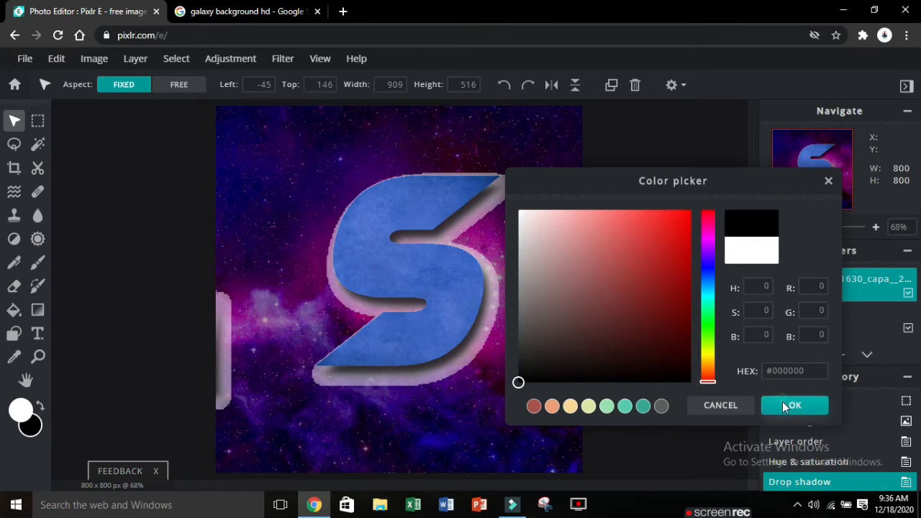
pyautogui.click(794, 405)
pyautogui.click(722, 389)
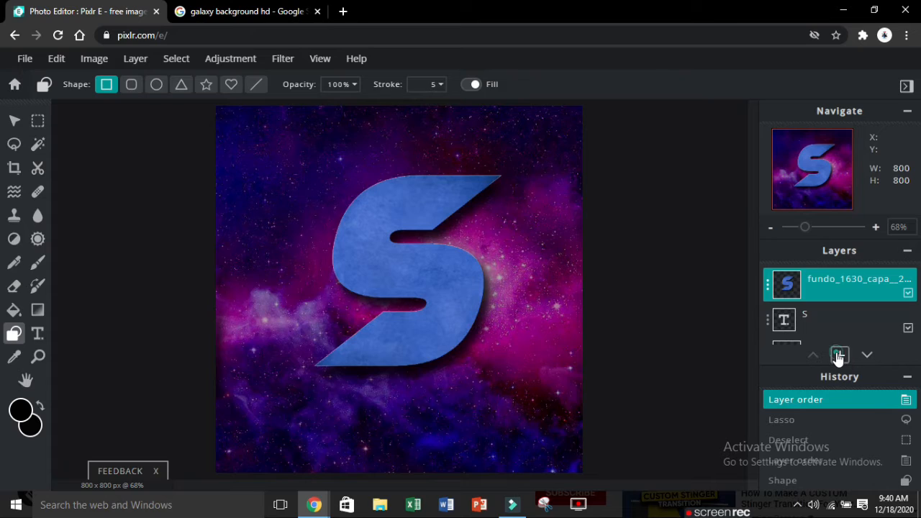
# Add an empty layer above the textured S and draw filled black rectangles along all four canvas edges as a frame.
pyautogui.click(838, 356)
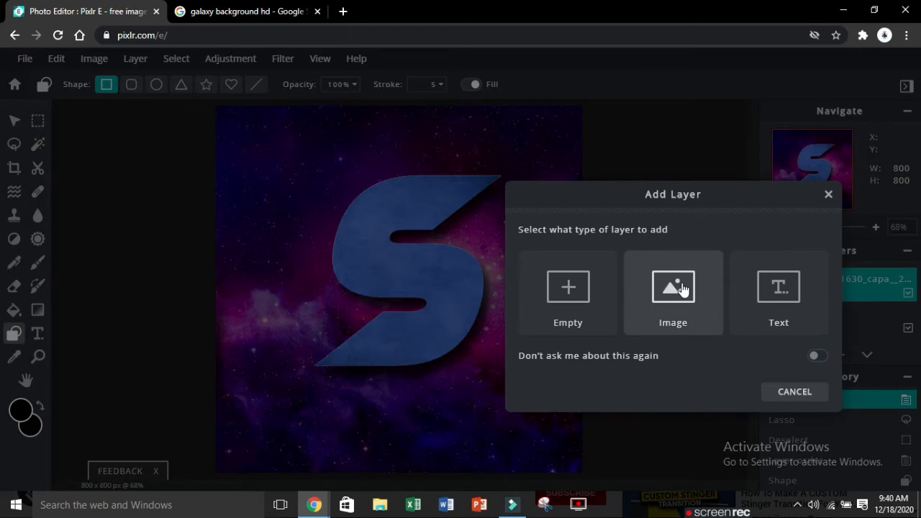
pyautogui.click(580, 295)
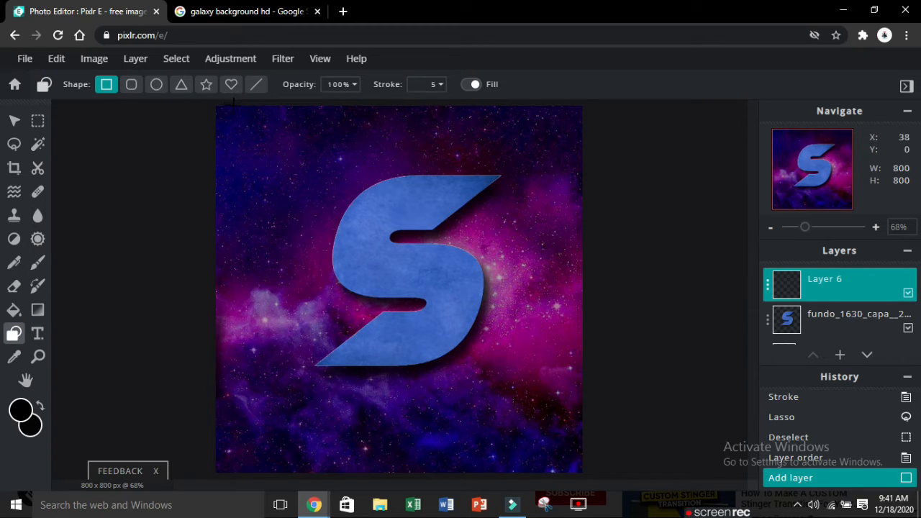
pyautogui.moveTo(235, 107); pyautogui.dragTo(214, 475)
pyautogui.moveTo(566, 101); pyautogui.dragTo(647, 486)
pyautogui.moveTo(583, 101); pyautogui.dragTo(216, 122)
pyautogui.moveTo(216, 453); pyautogui.dragTo(619, 479)
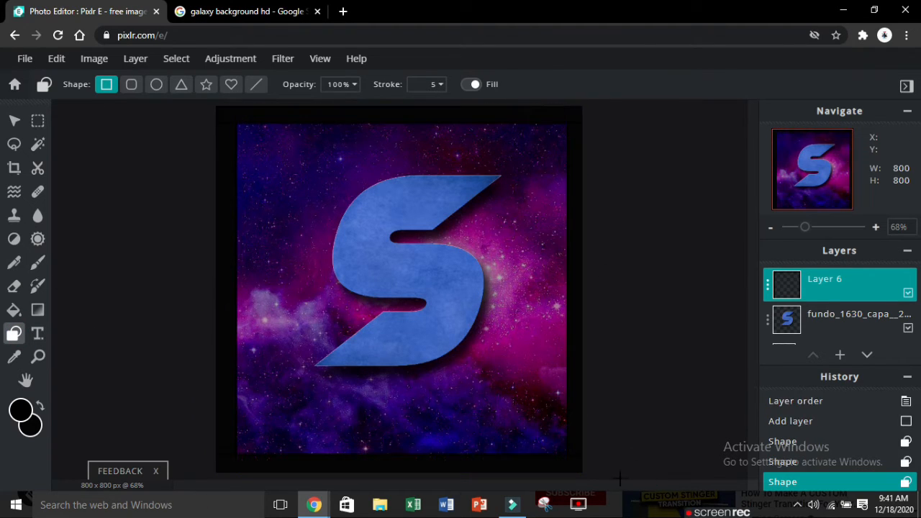
pyautogui.moveTo(559, 106); pyautogui.dragTo(590, 475)
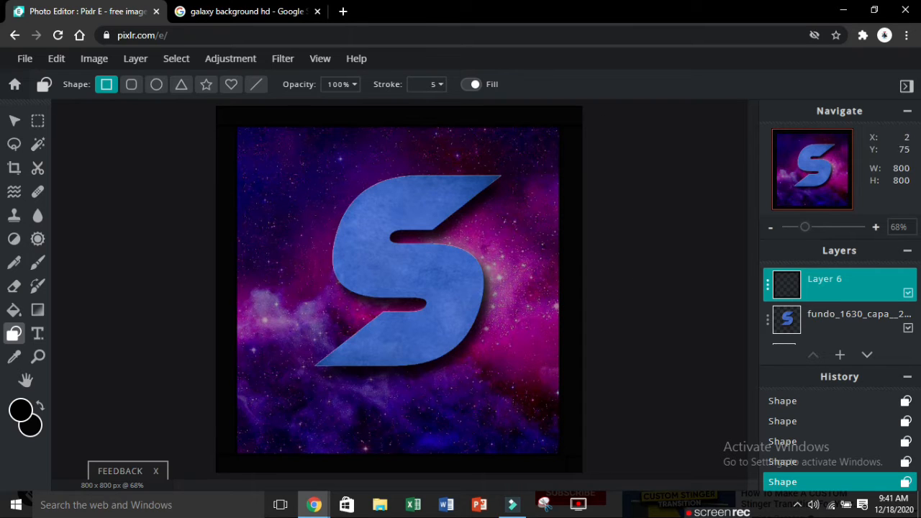
# Apply a Blur filter to the black frame layer to soften its inner edges into the galaxy background.
pyautogui.click(295, 64)
pyautogui.moveTo(319, 99)
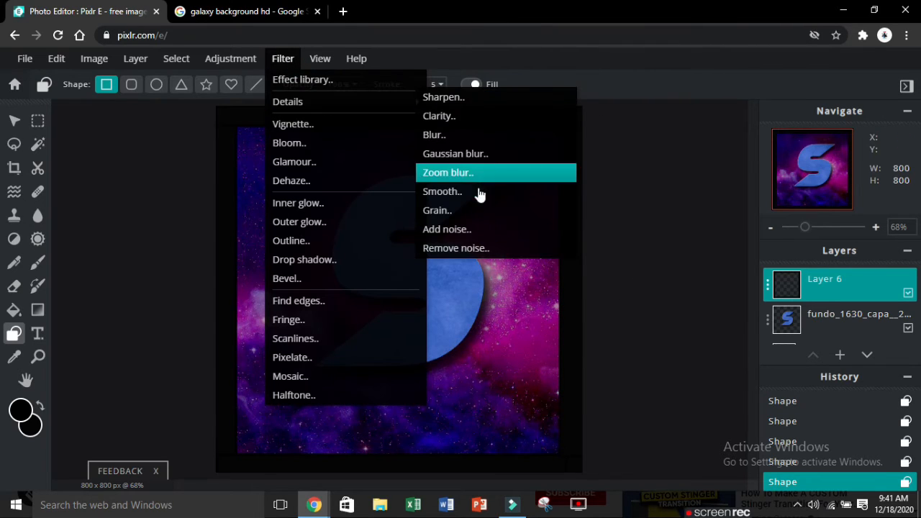
pyautogui.click(466, 136)
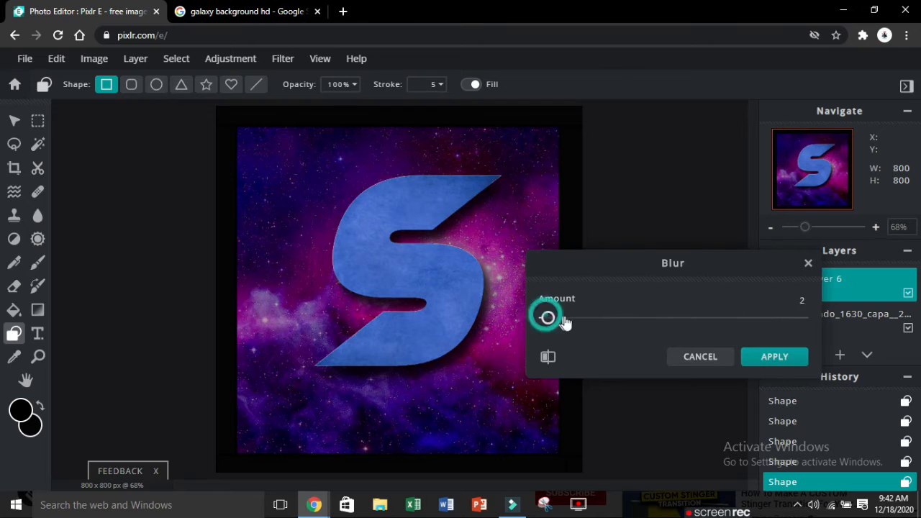
pyautogui.click(769, 367)
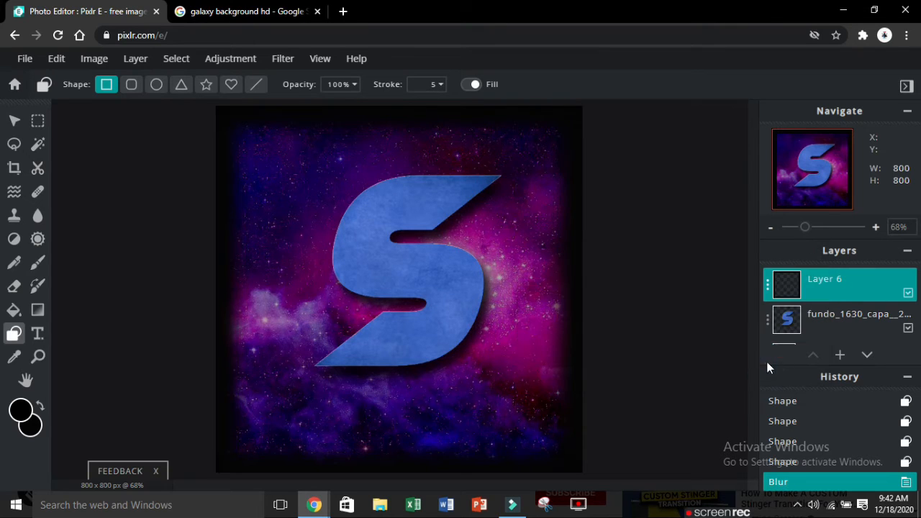
# Export the logo as the JPG file My Logo at 90% quality and 800 x 800 px, saving it to the computer.
pyautogui.click(23, 60)
pyautogui.click(59, 180)
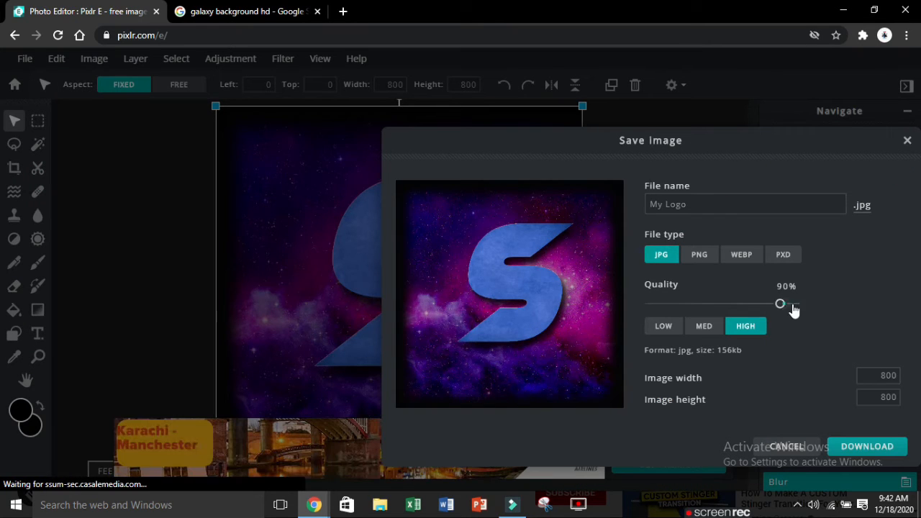
pyautogui.click(875, 455)
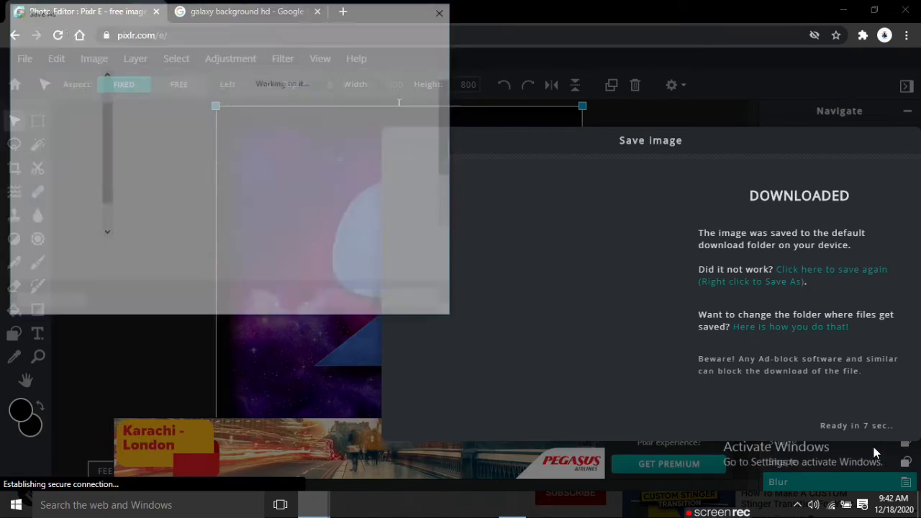
pyautogui.click(353, 307)
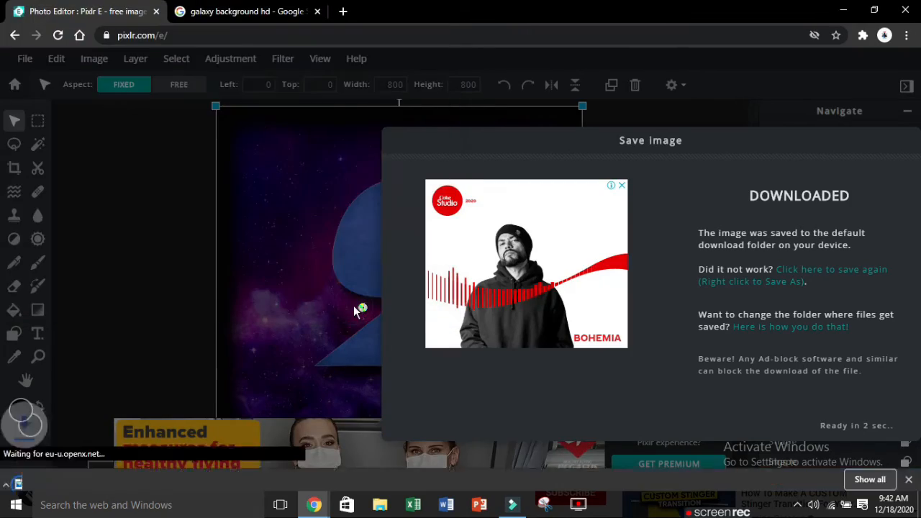